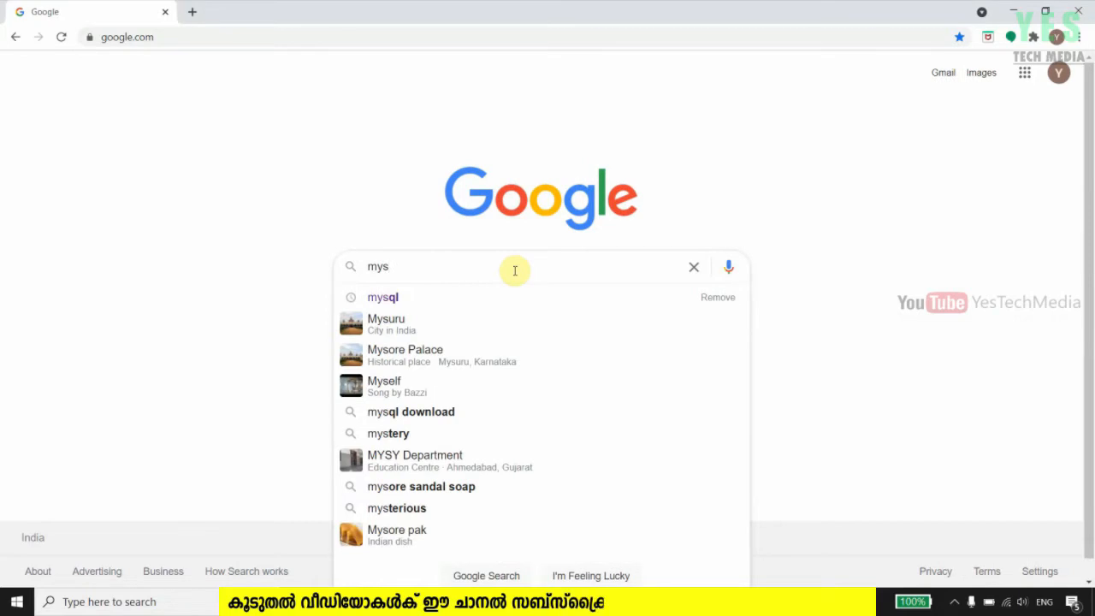
Search Google for 'mysql' so the official mysql.com site is listed
type("ql")
key("Escape")
key("Return")
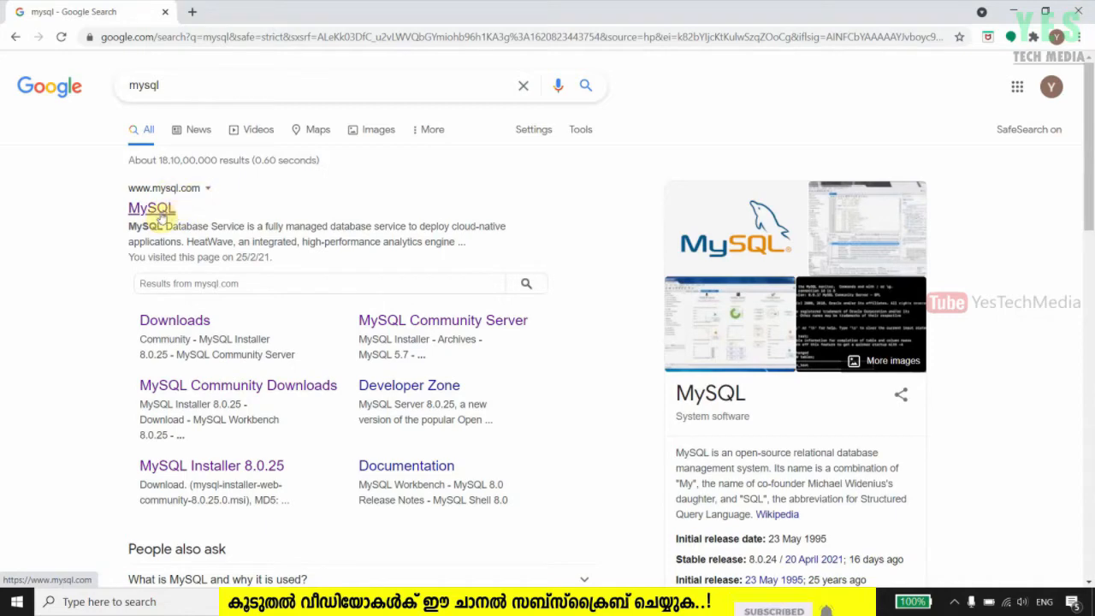
Go from the mysql.com result through DOWNLOADS to the MySQL Community (GPL) Downloads page
left_click(158, 212)
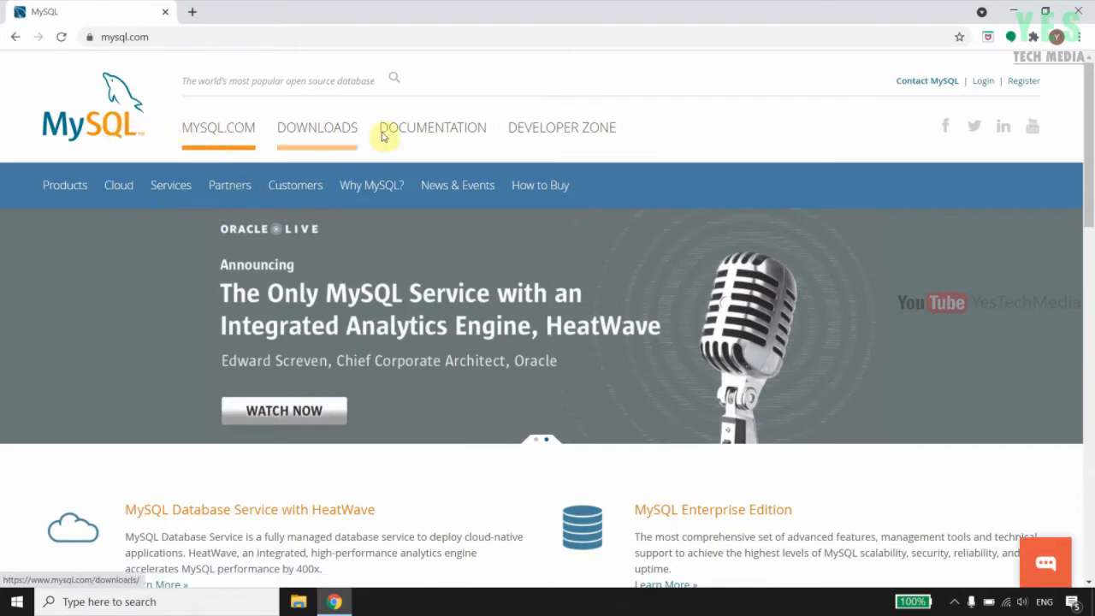
left_click(325, 135)
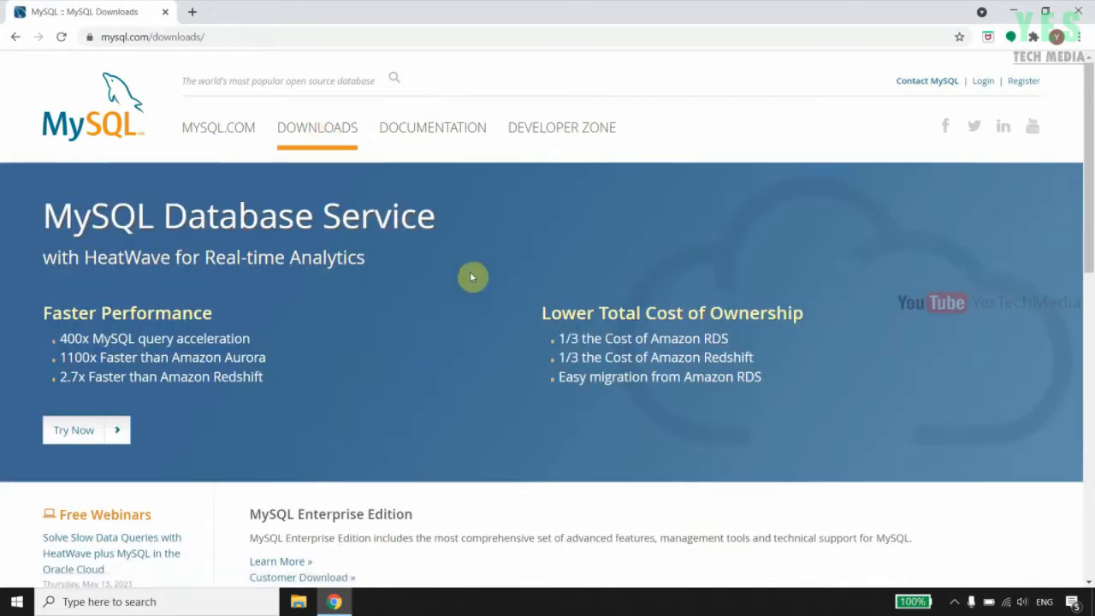
scroll(472, 276, "down", 8)
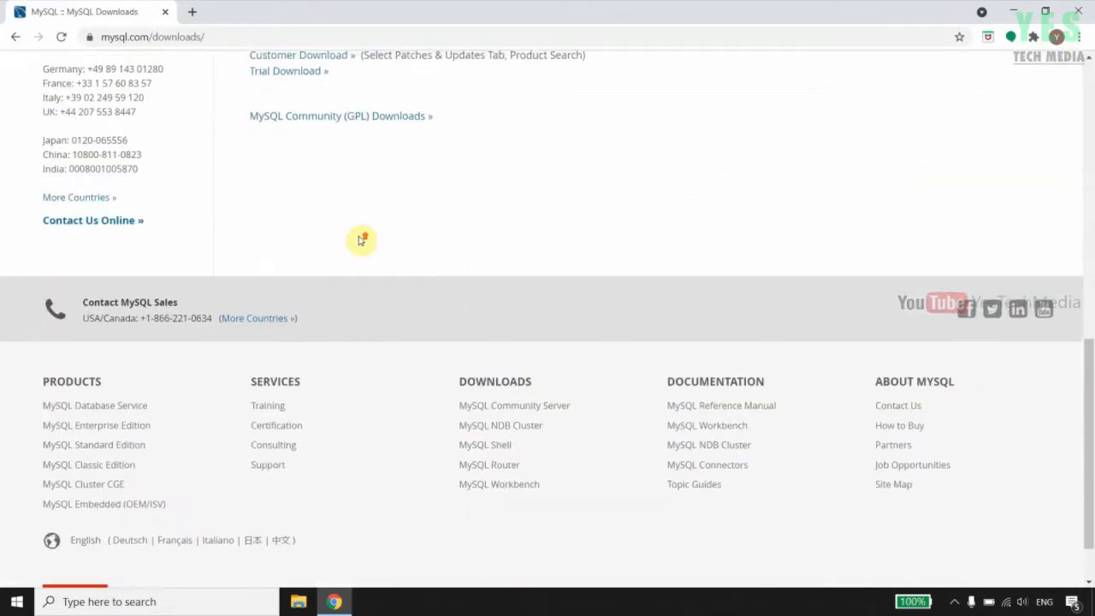
scroll(361, 239, "up", 2)
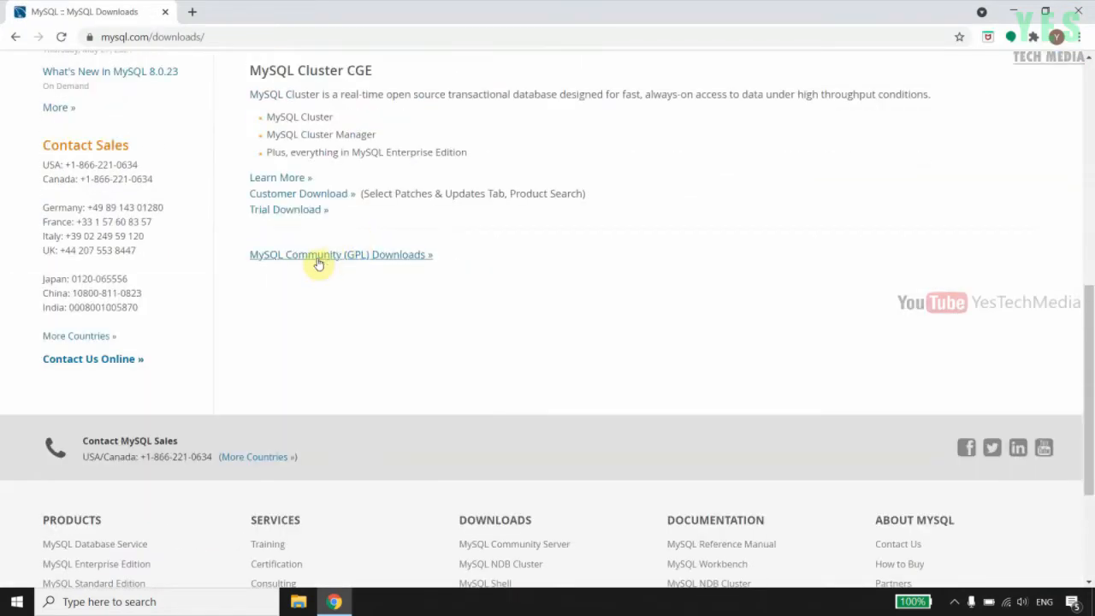
left_click(377, 254)
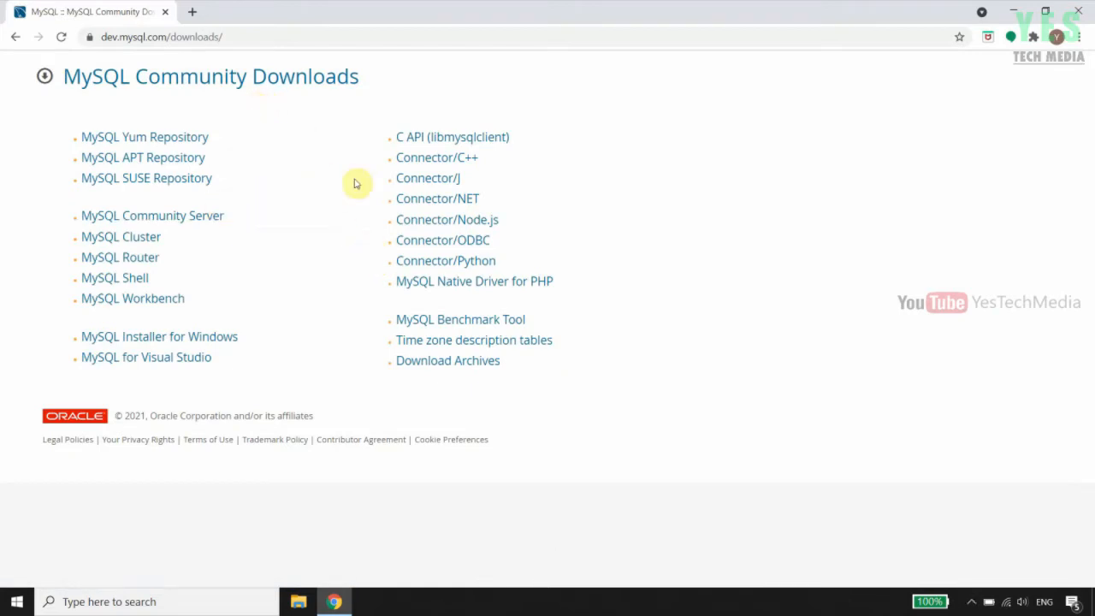
Open MySQL Community Server with Microsoft Windows selected, then go to the MySQL Installer for Windows downloads
left_click(197, 219)
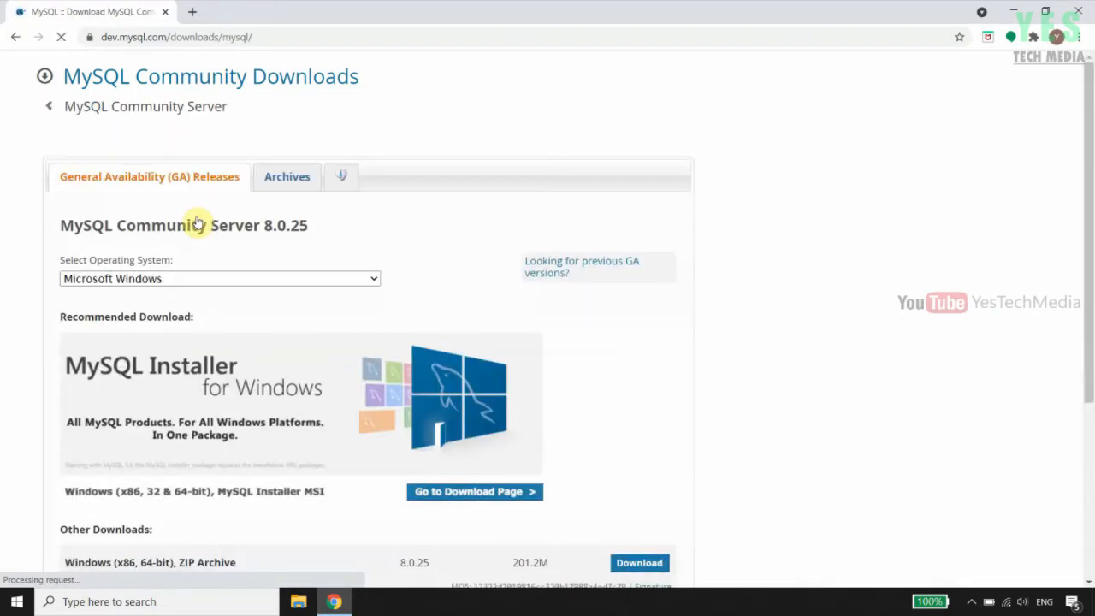
scroll(325, 392, "down", 2)
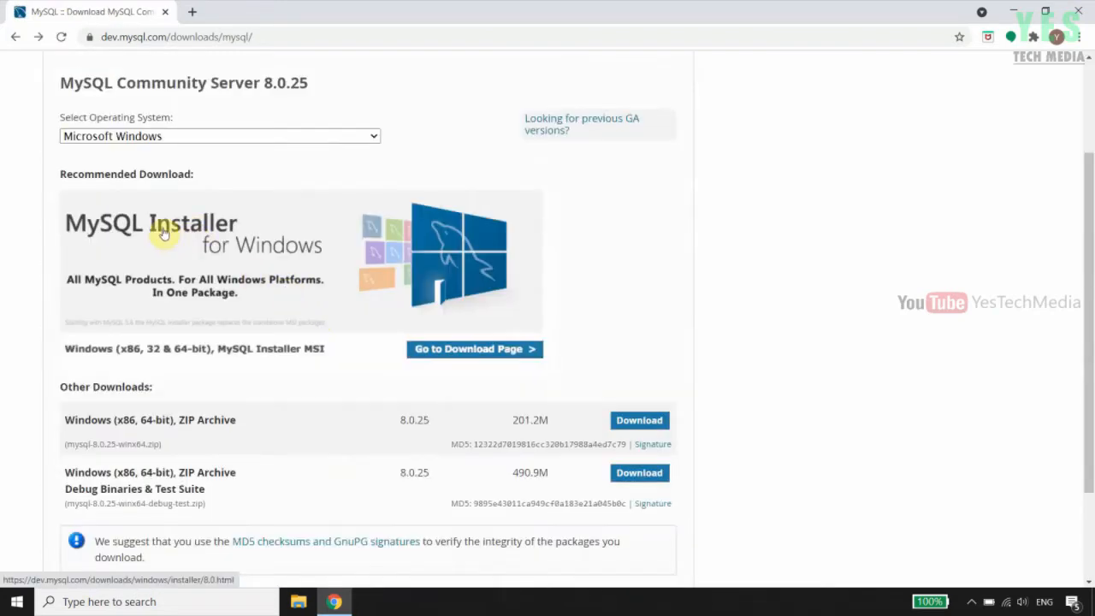
scroll(270, 283, "up", 1)
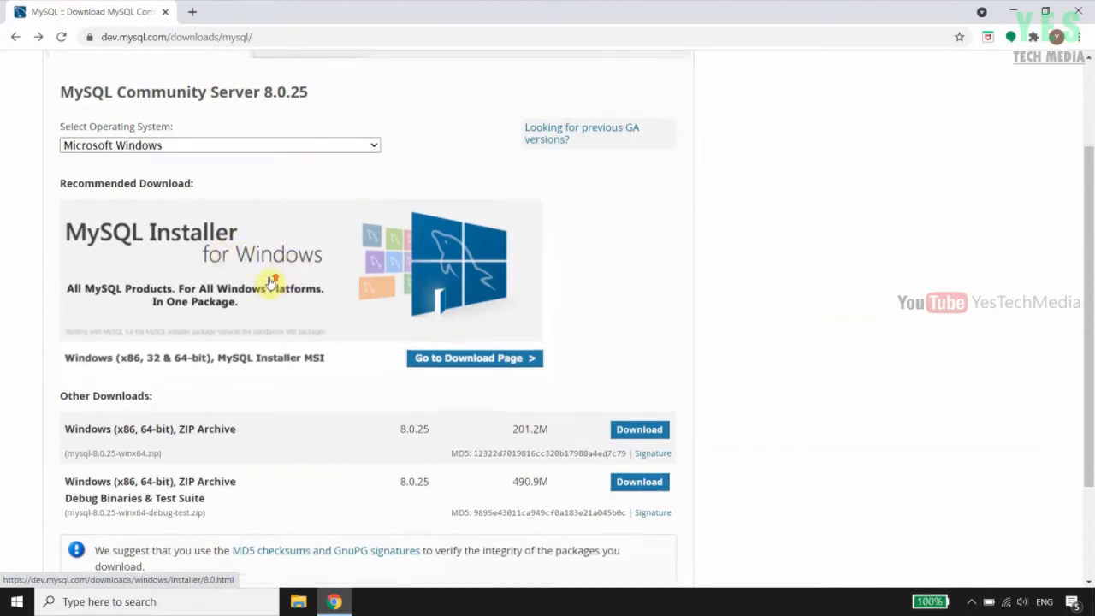
scroll(270, 283, "up", 1)
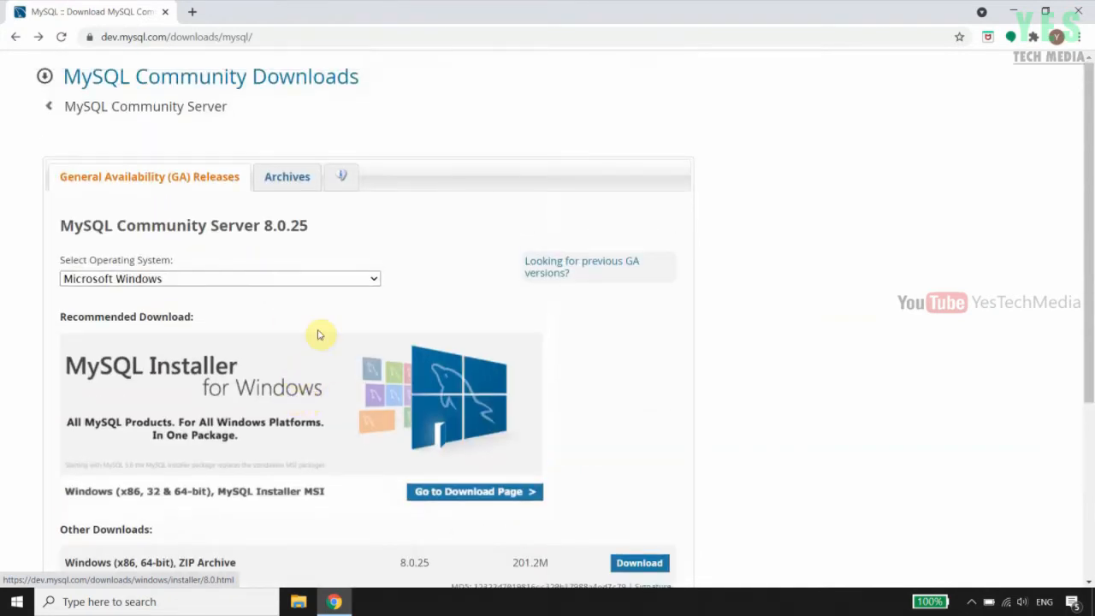
left_click(374, 282)
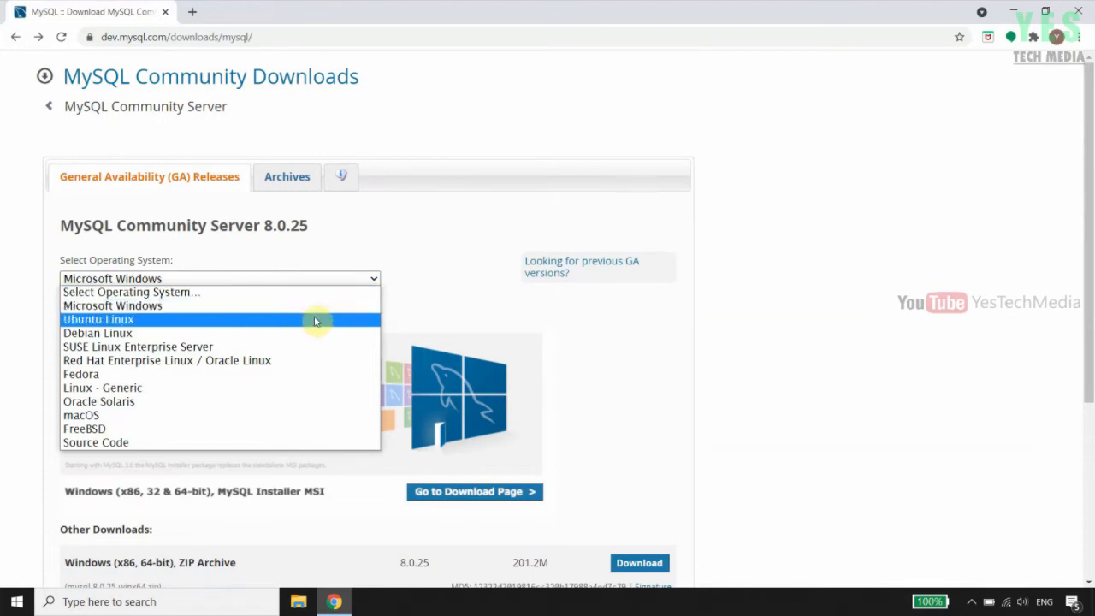
left_click(469, 297)
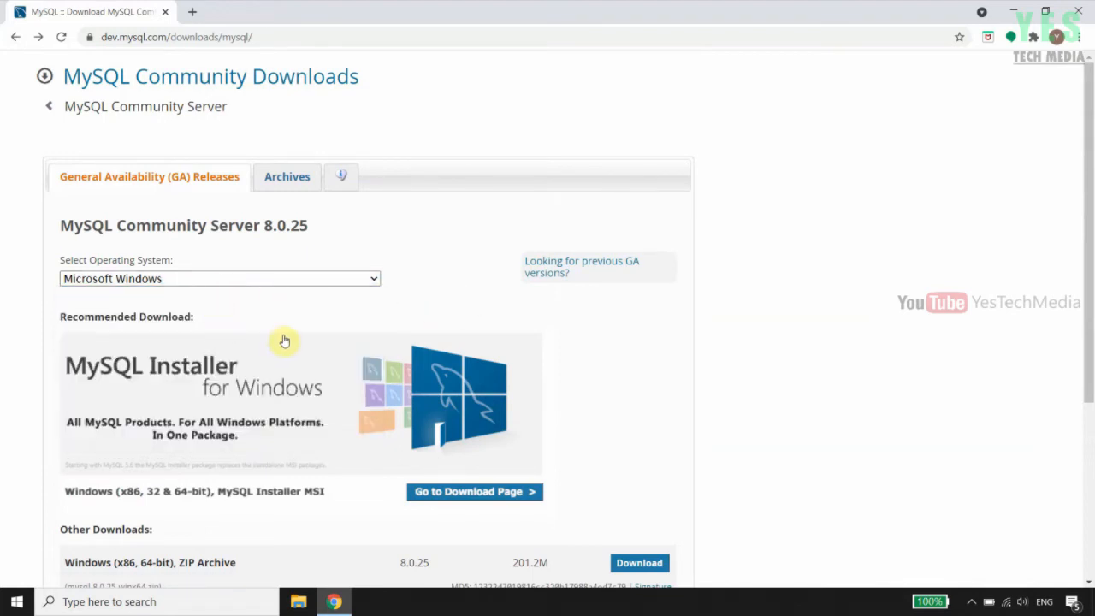
scroll(285, 342, "down", 2)
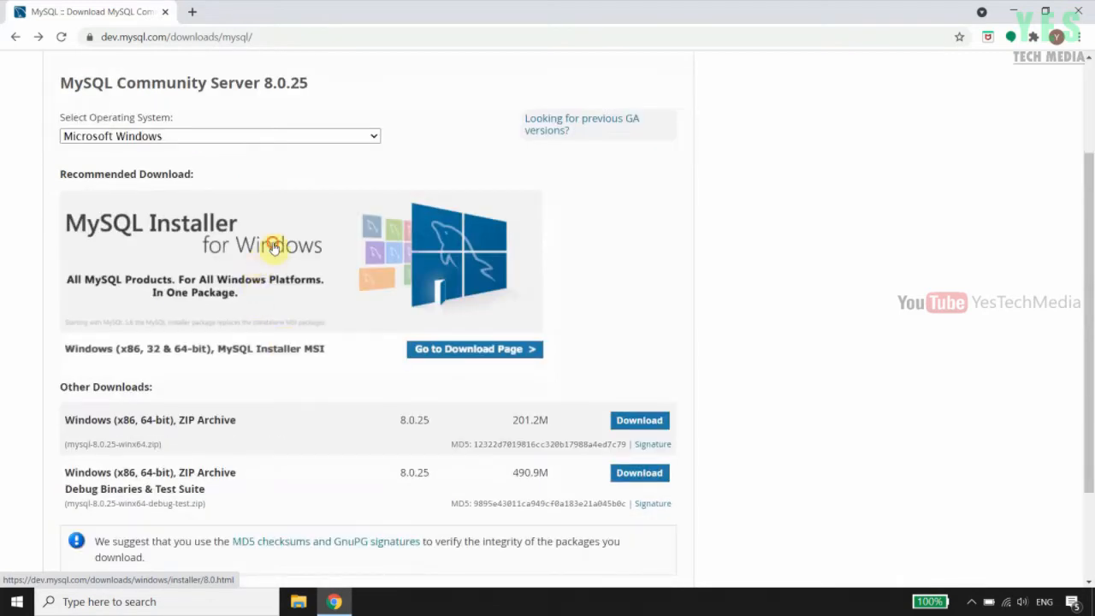
left_click(273, 247)
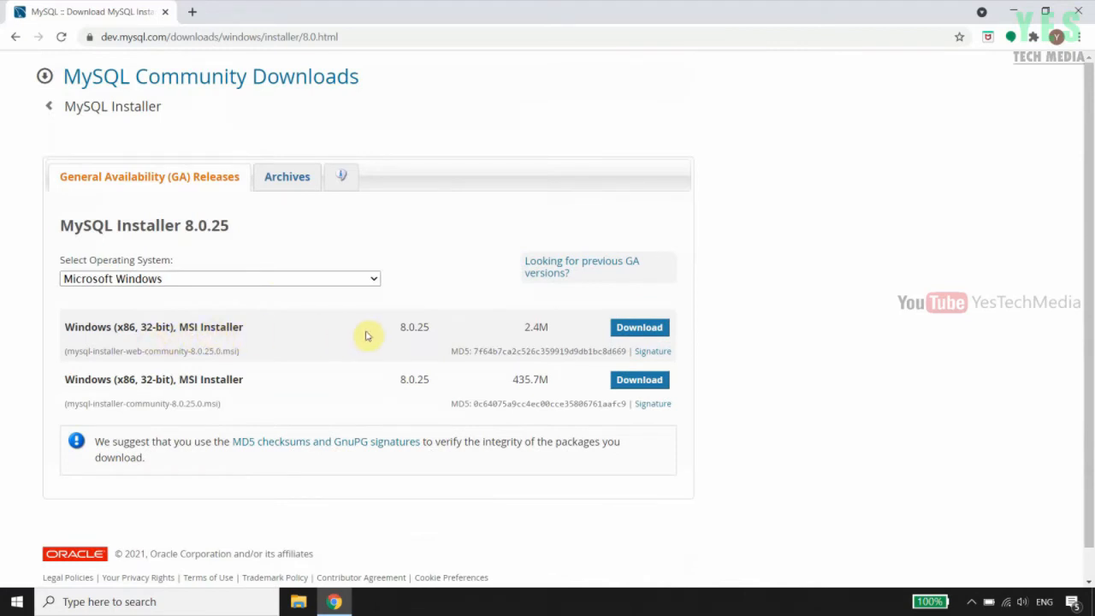
Download the 2.4M mysql-installer-web-community-8.0.25.0.msi without signing in and show it in its folder
left_click(623, 331)
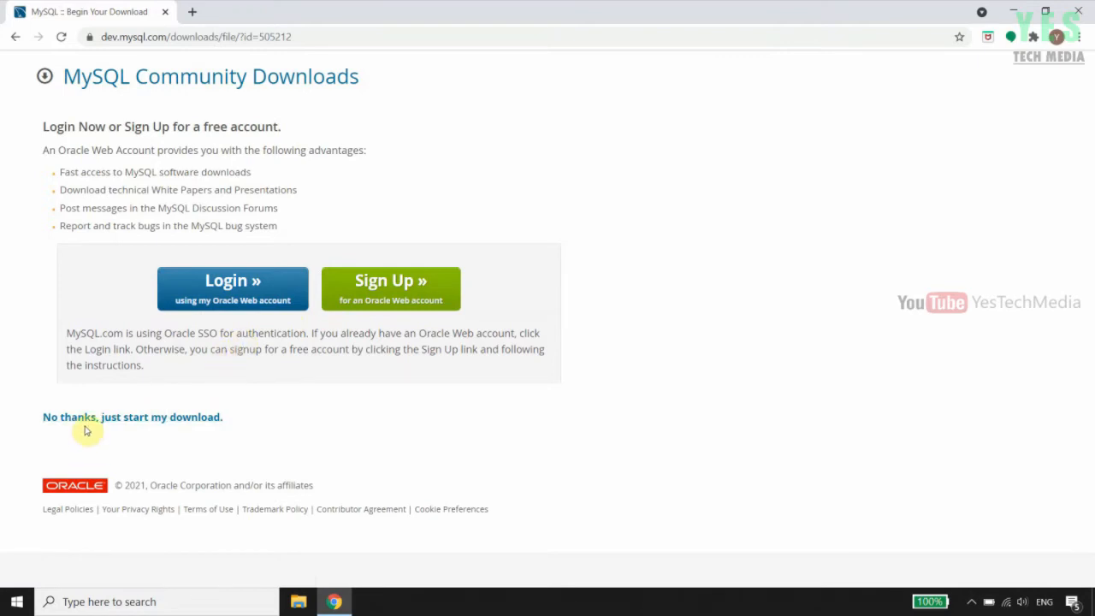
left_click(147, 419)
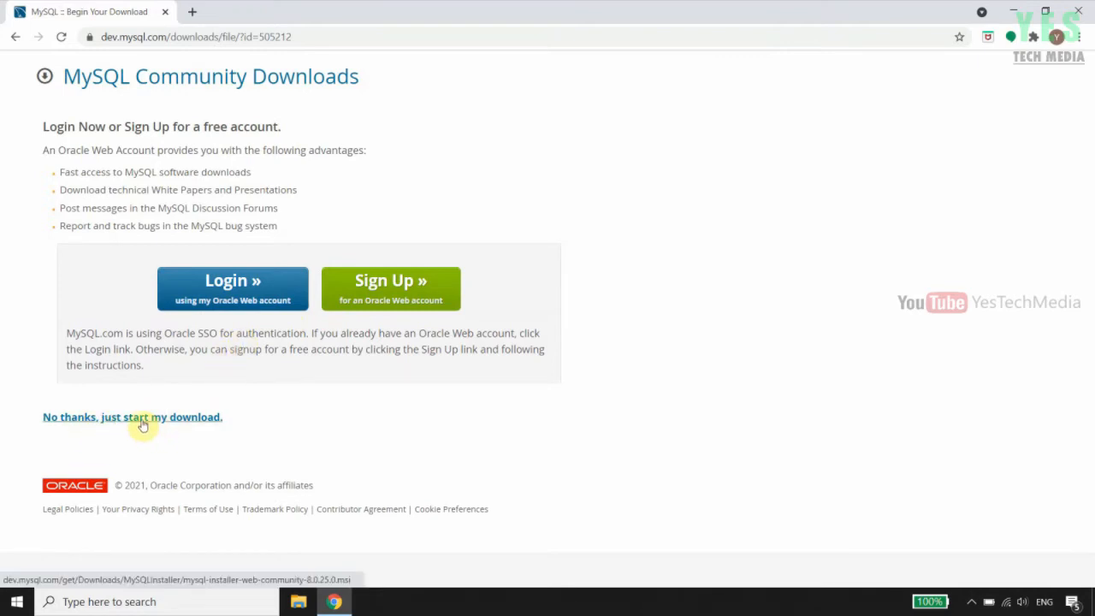
left_click(143, 423)
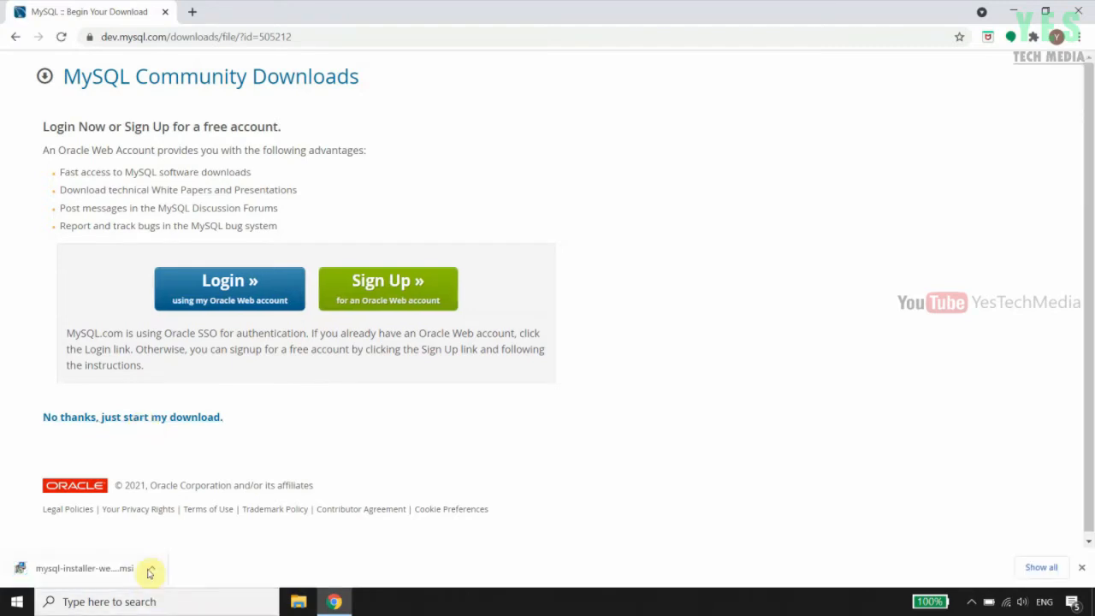
left_click(153, 571)
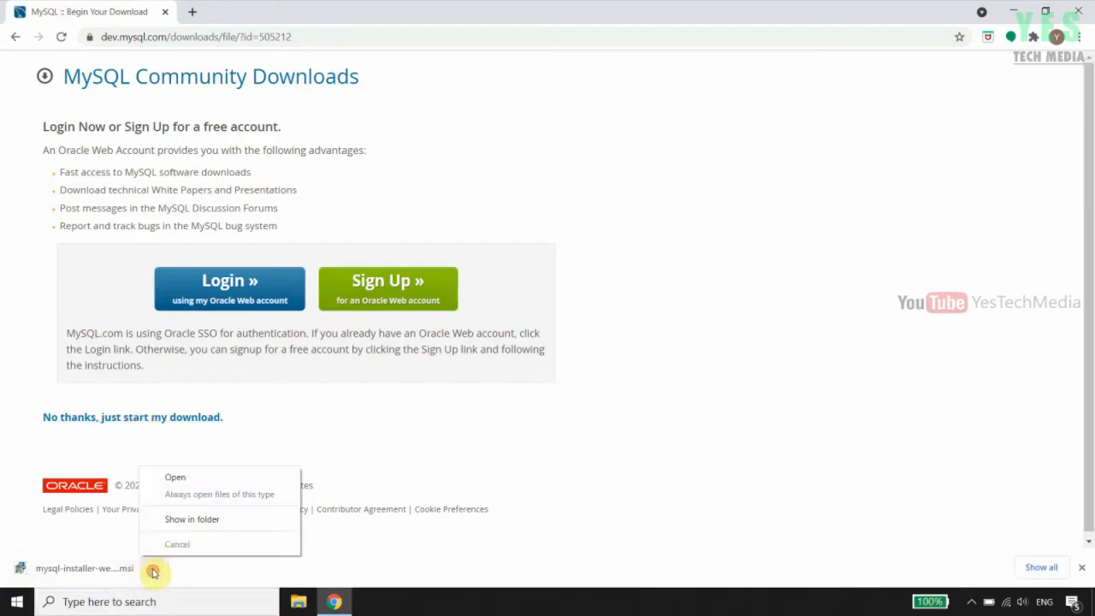
left_click(183, 518)
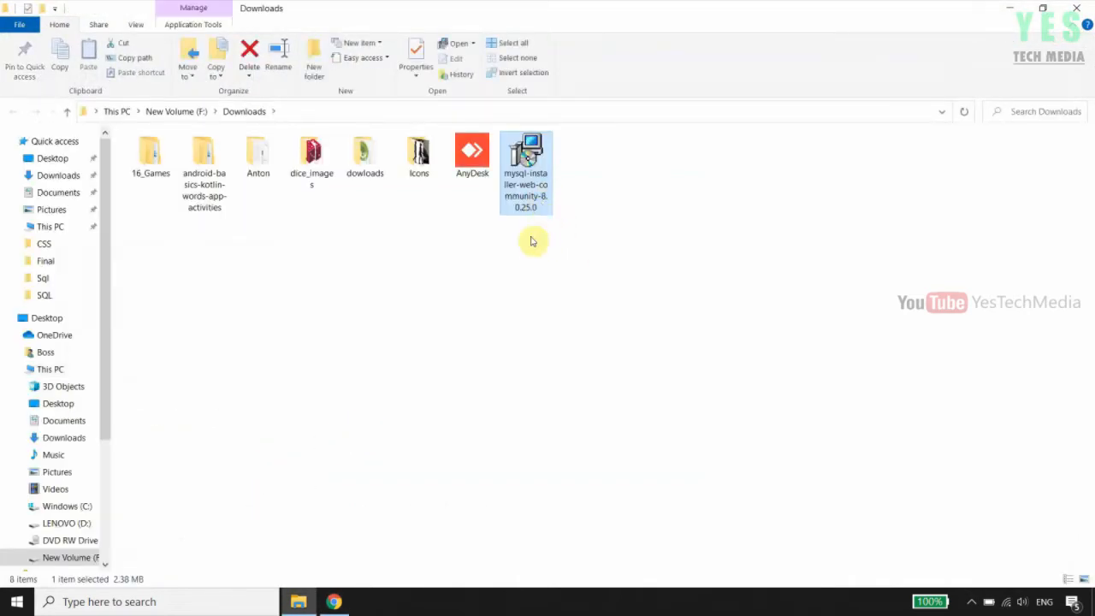
Launch mysql-installer-web-community-8.0.25.0 from the Downloads folder on New Volume (F:)
double_click(531, 167)
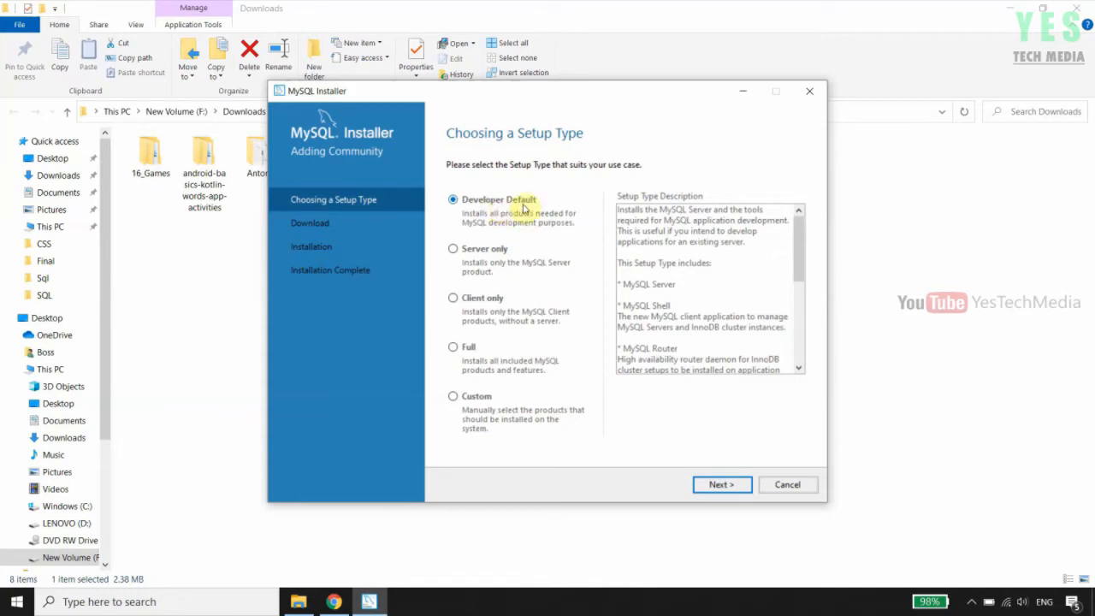
Choose the Custom setup type instead of Developer Default and continue to Select Products
left_click_drag(799, 251, 796, 225)
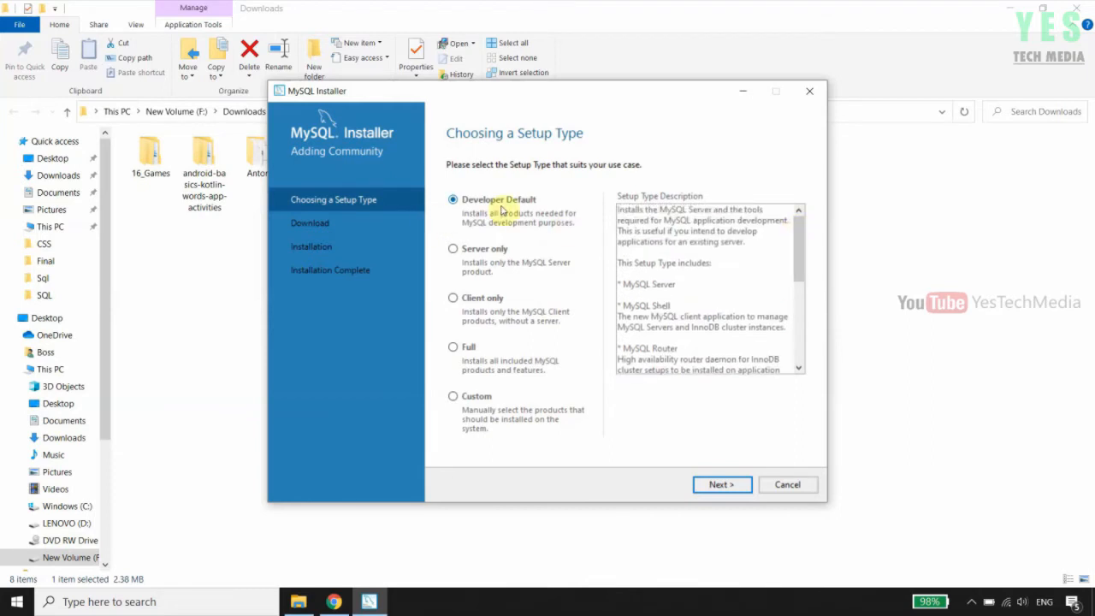
left_click(453, 398)
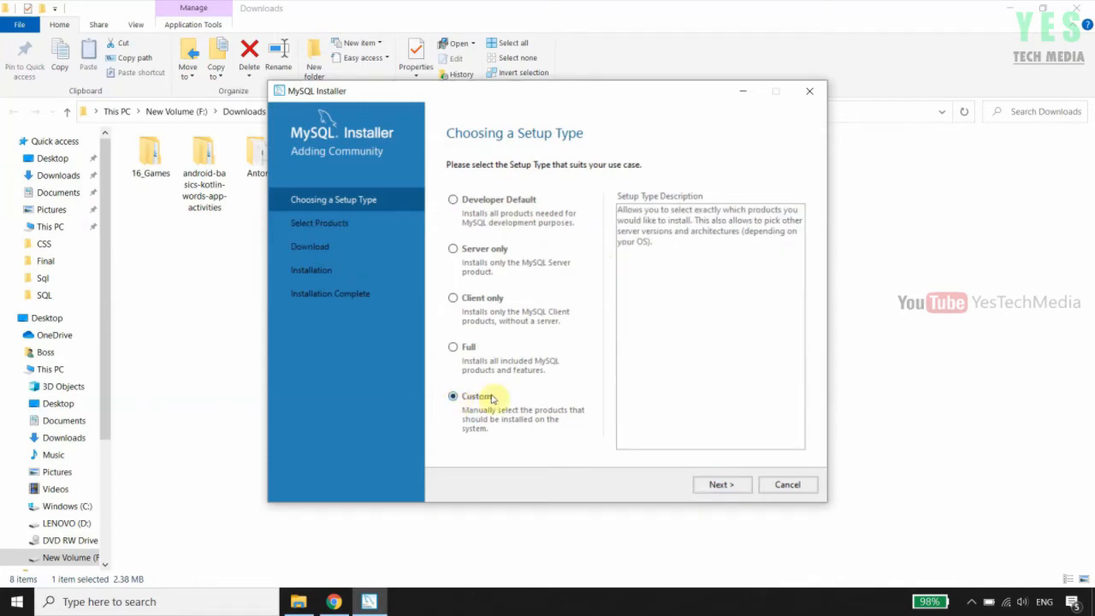
left_click(723, 486)
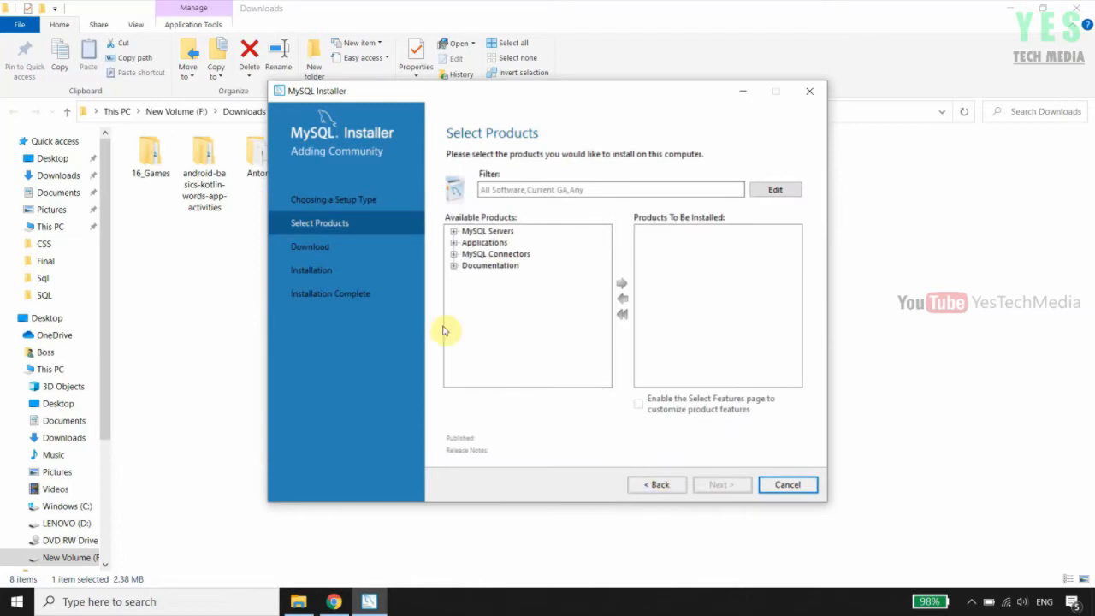
Add MySQL Server 8.0.25 - X64 to the products to install
left_click(454, 232)
left_click(467, 243)
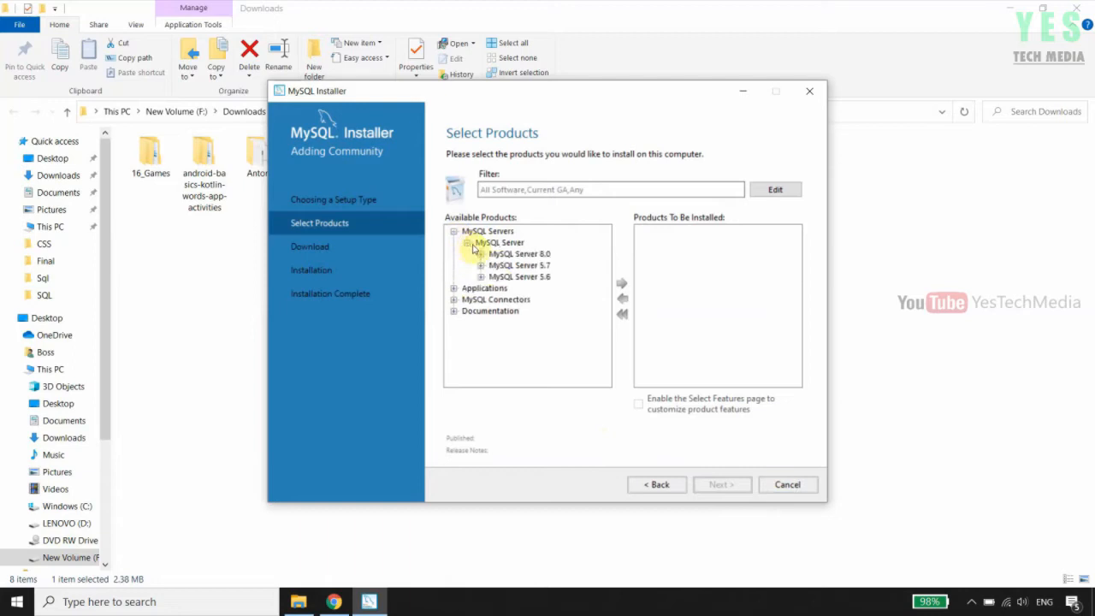
left_click(480, 254)
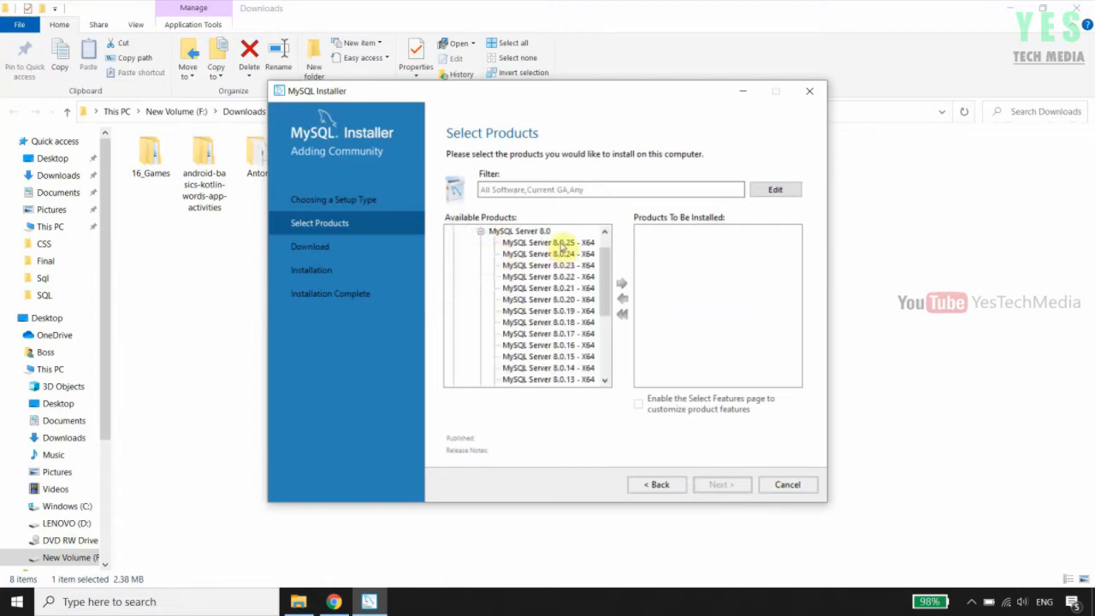
left_click(561, 244)
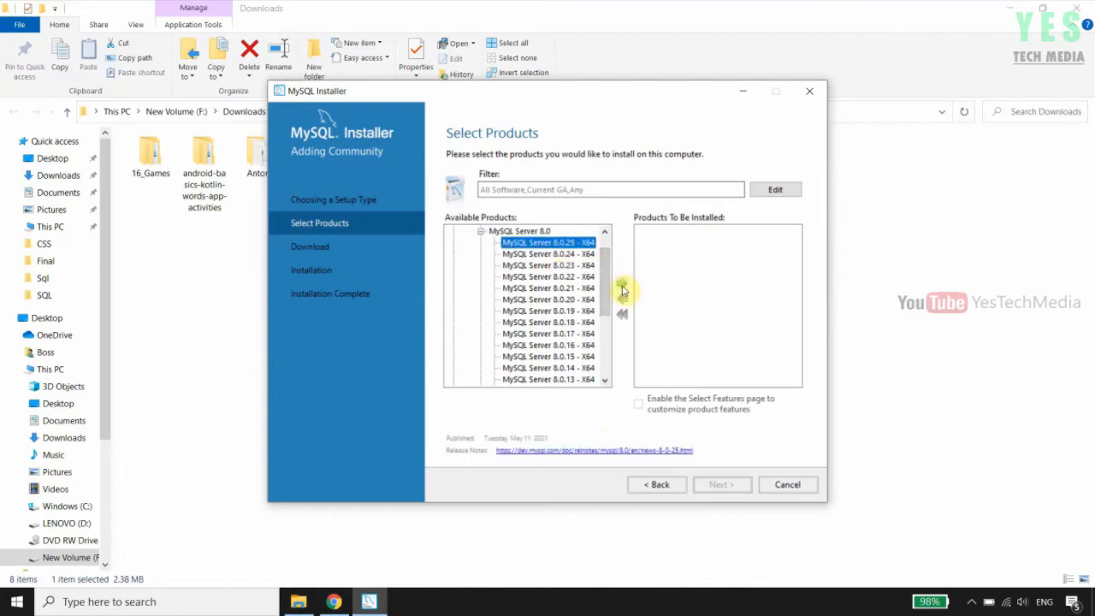
left_click(622, 288)
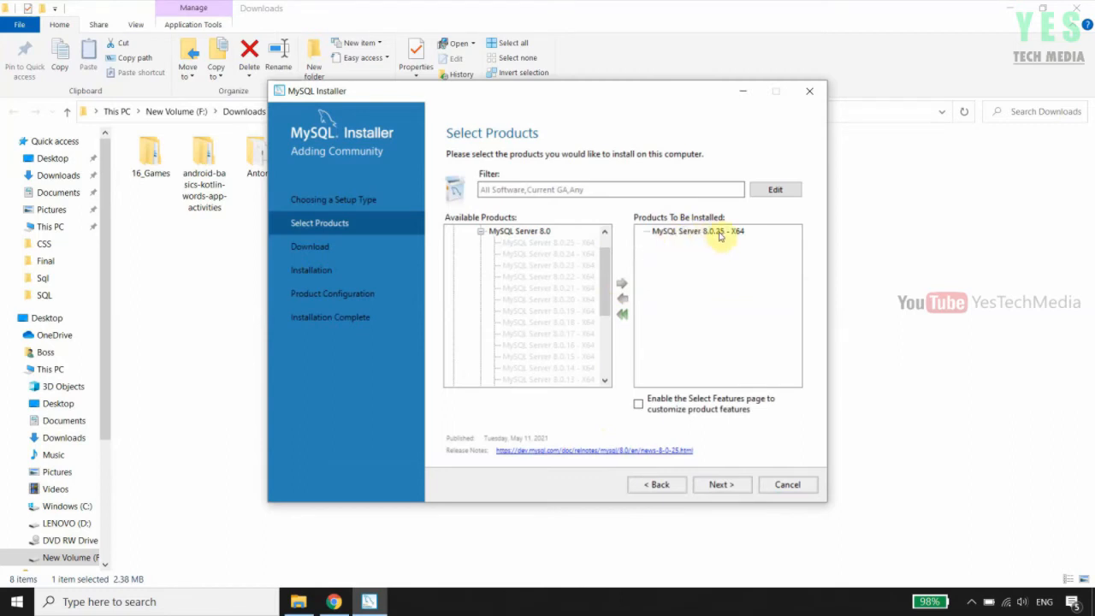
left_click(480, 232)
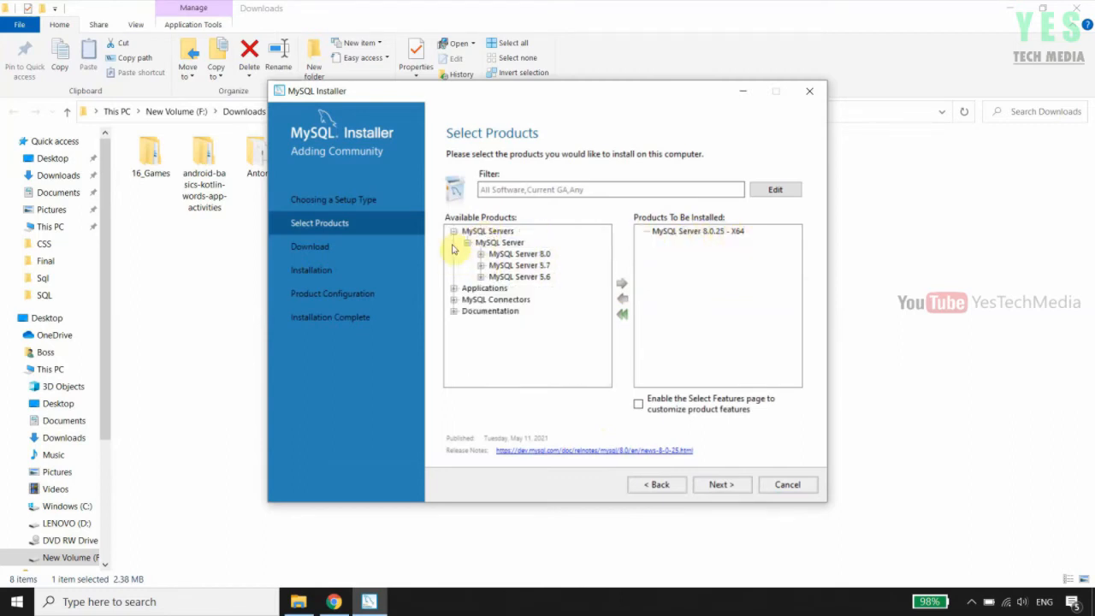
left_click(453, 231)
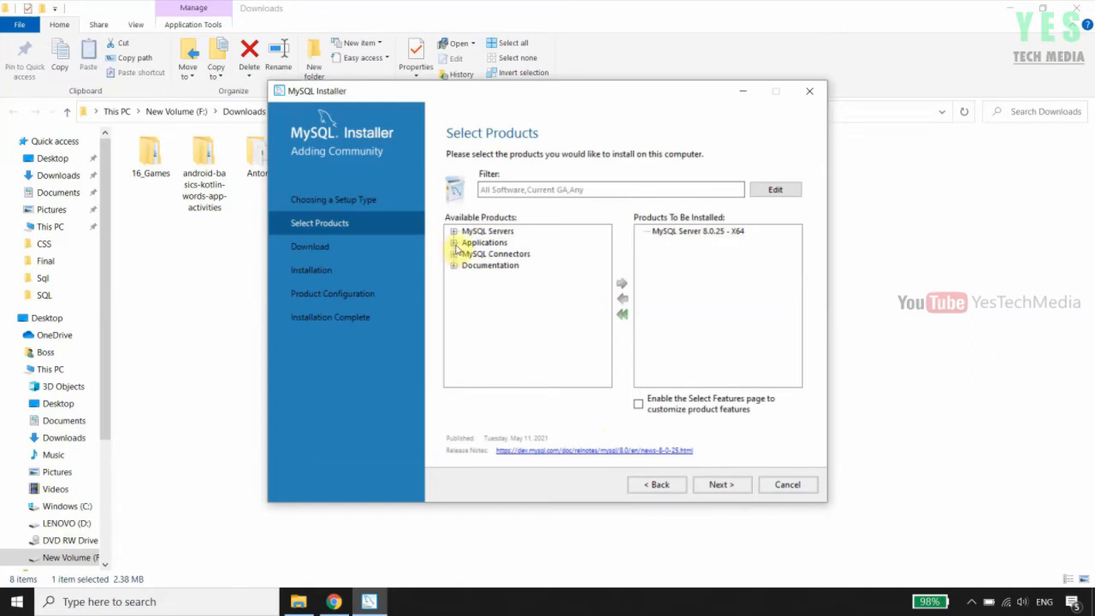
Add MySQL Workbench 8.0.25 from Applications to the products to install
left_click(454, 243)
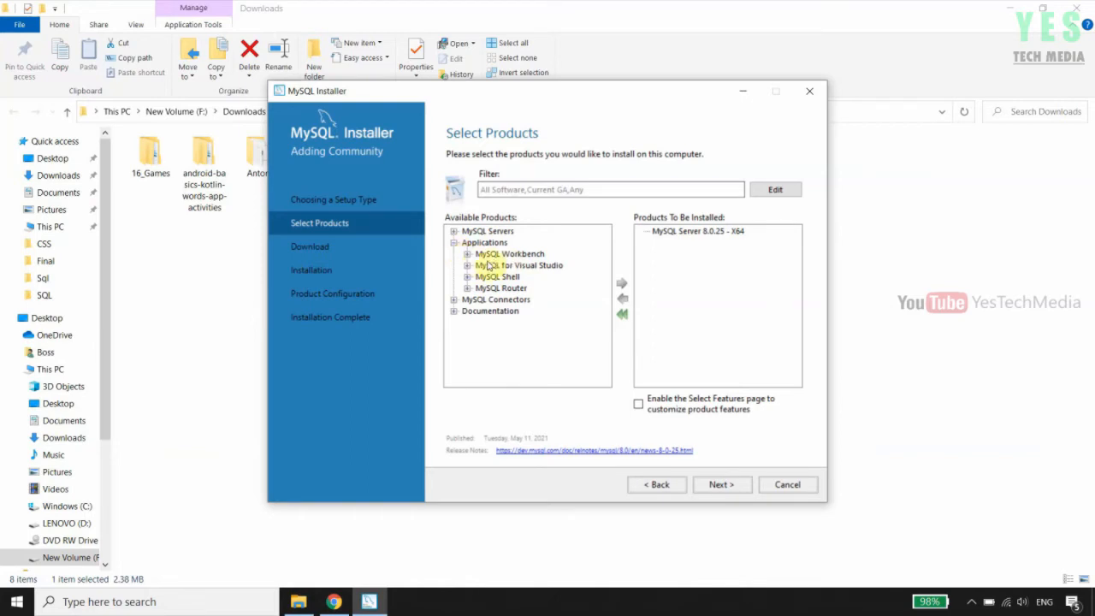
left_click(468, 254)
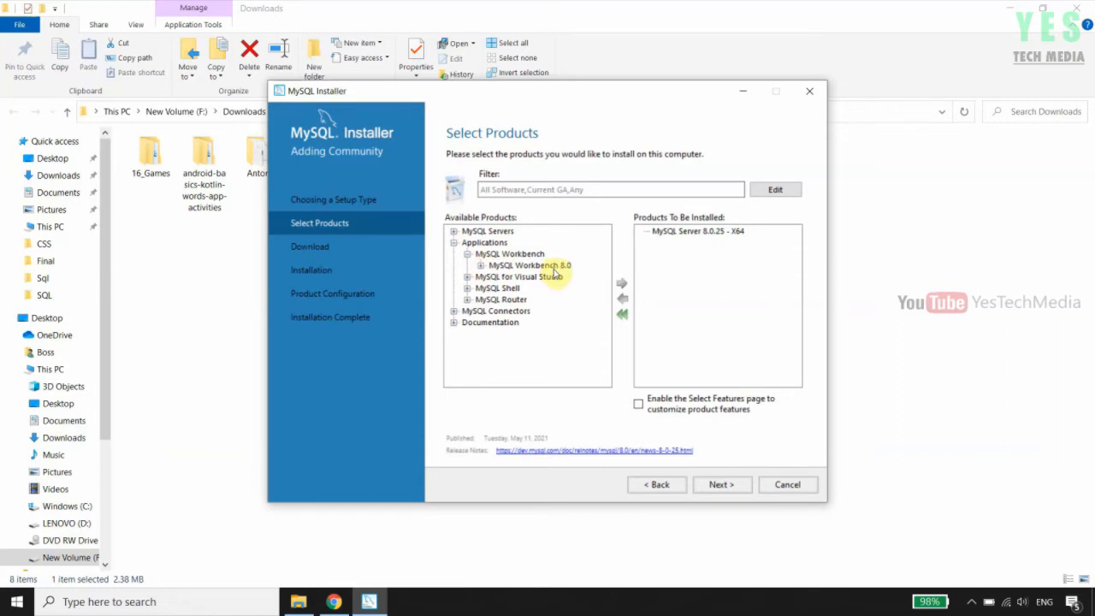
left_click(481, 266)
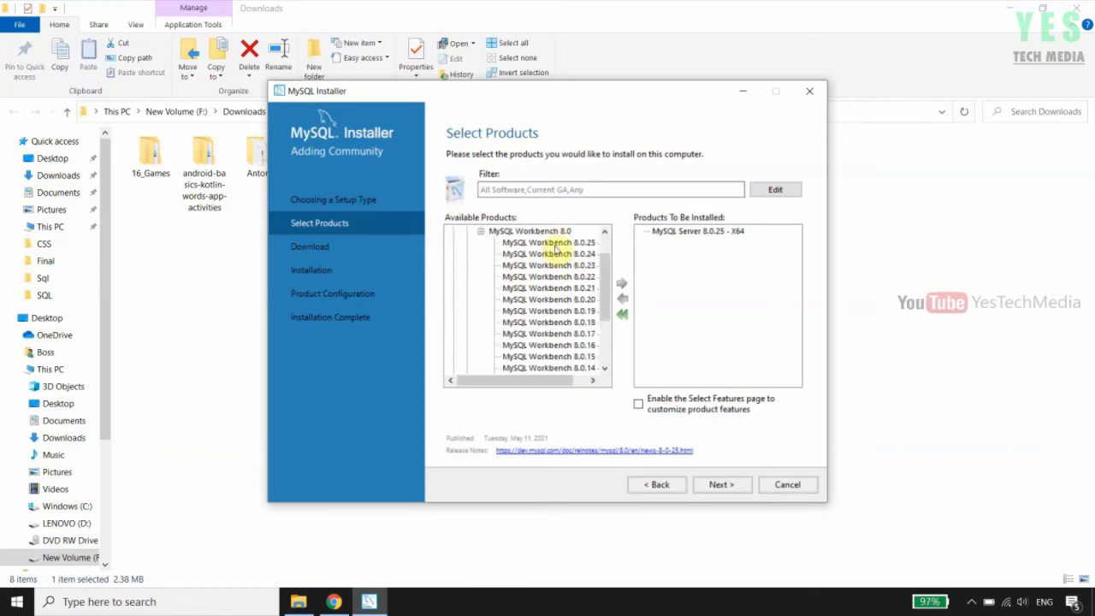
left_click(556, 244)
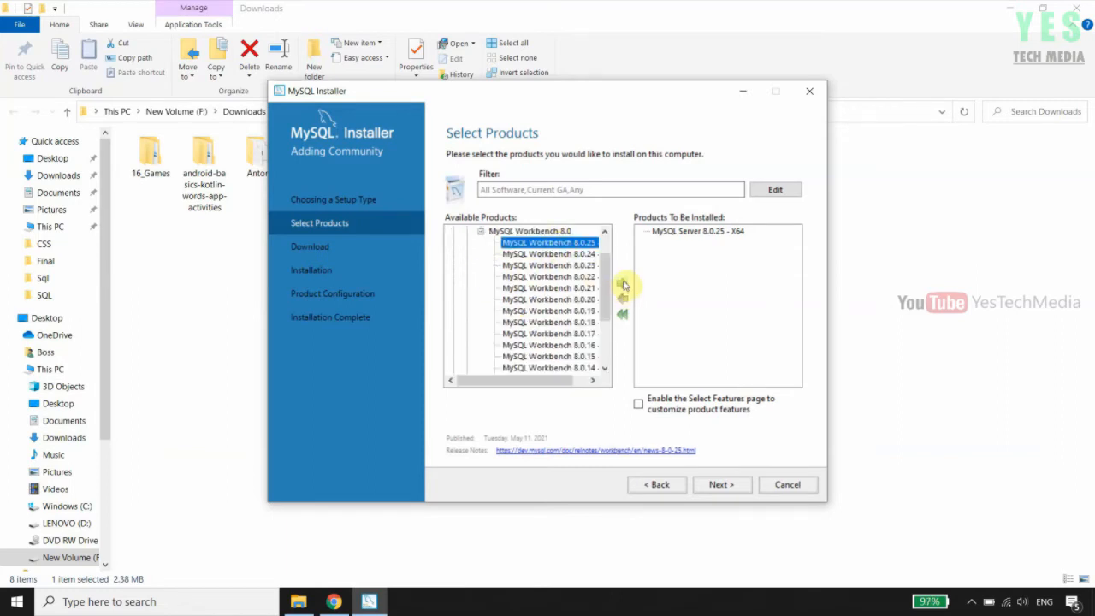
left_click(623, 284)
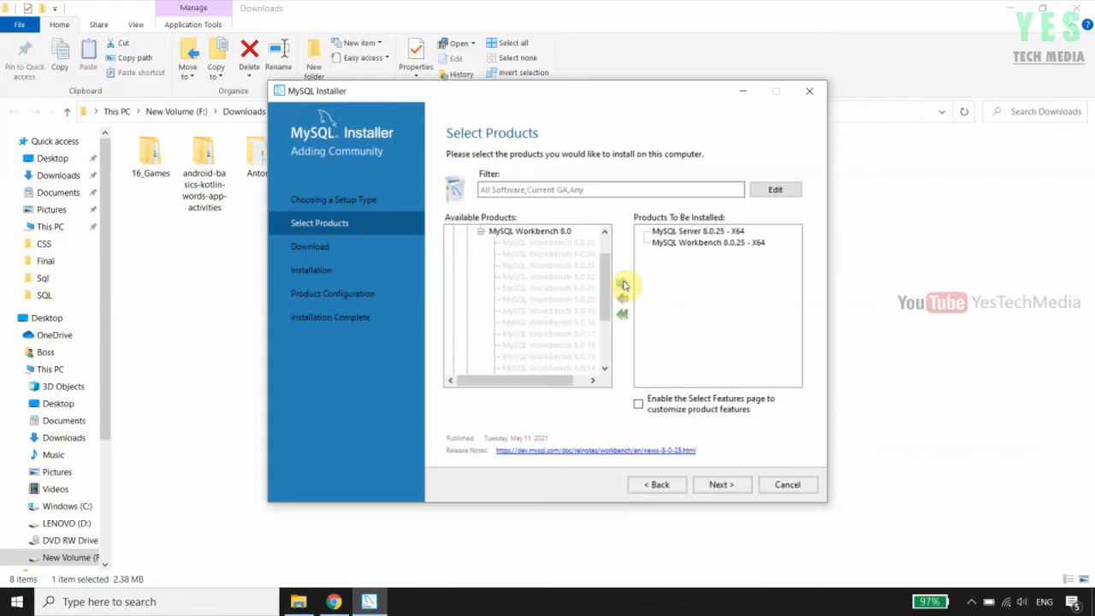
left_click(482, 232)
left_click(454, 243)
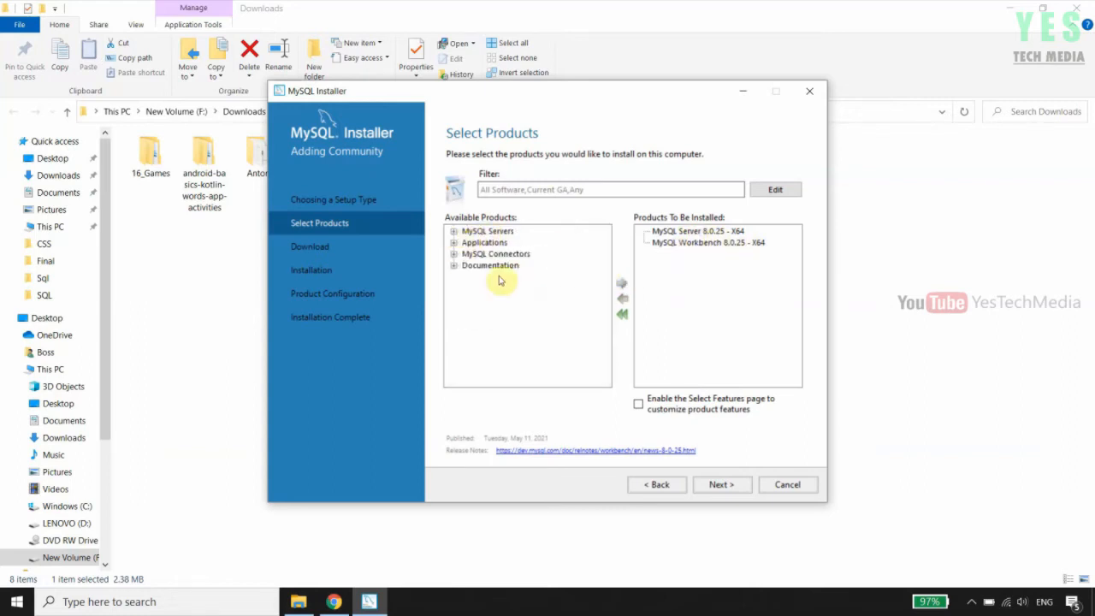
Add MySQL Shell 8.0.25 - X64 and continue to the Download page
left_click(454, 243)
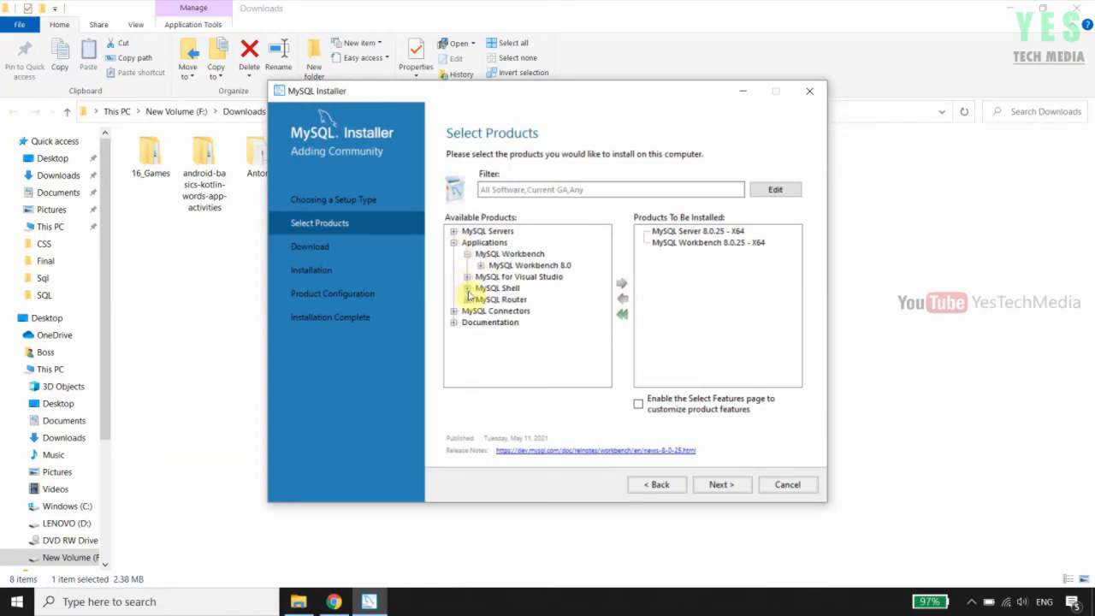
left_click(467, 289)
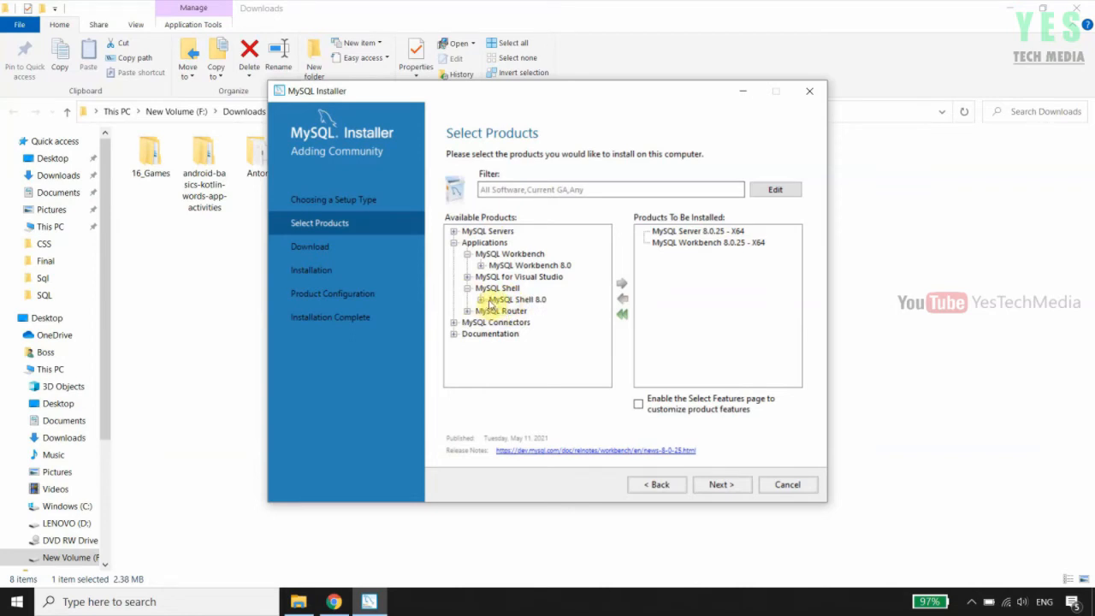
left_click(481, 299)
left_click(565, 243)
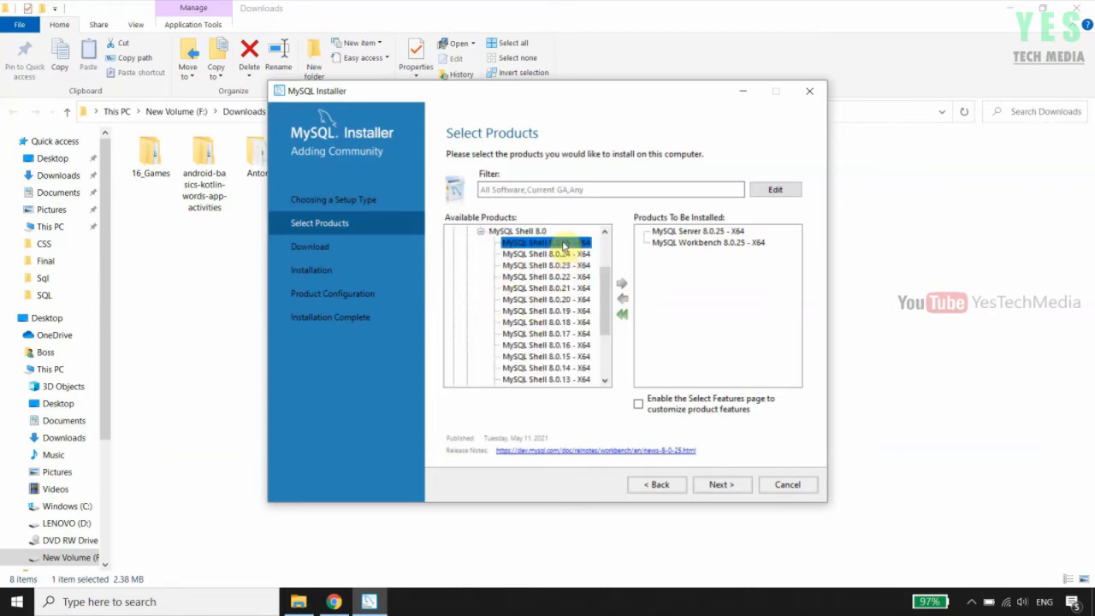
left_click(623, 284)
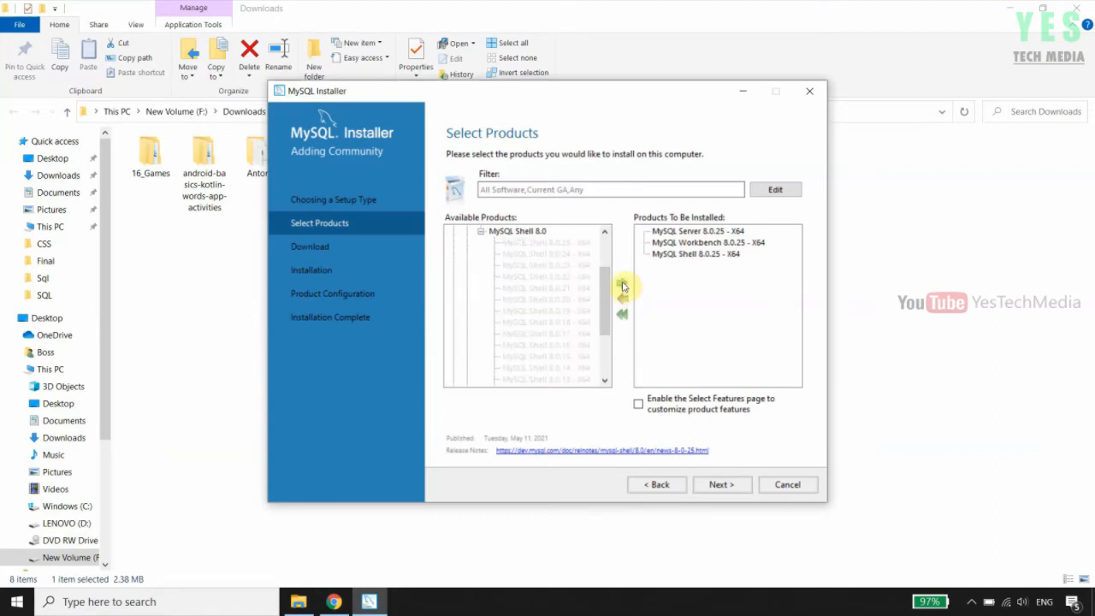
left_click(481, 232)
left_click(453, 242)
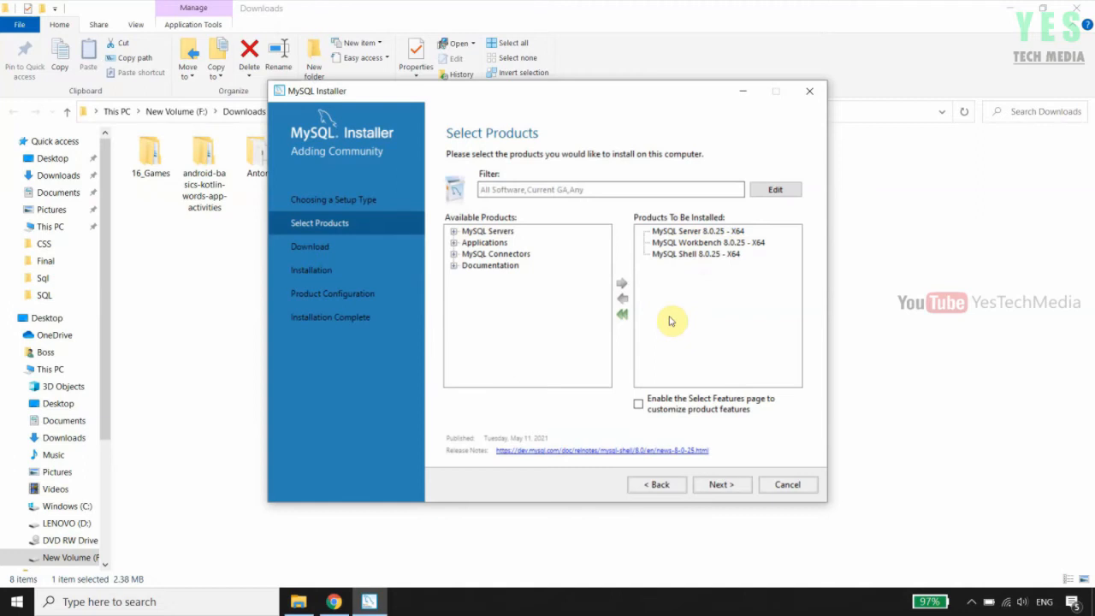
left_click(723, 484)
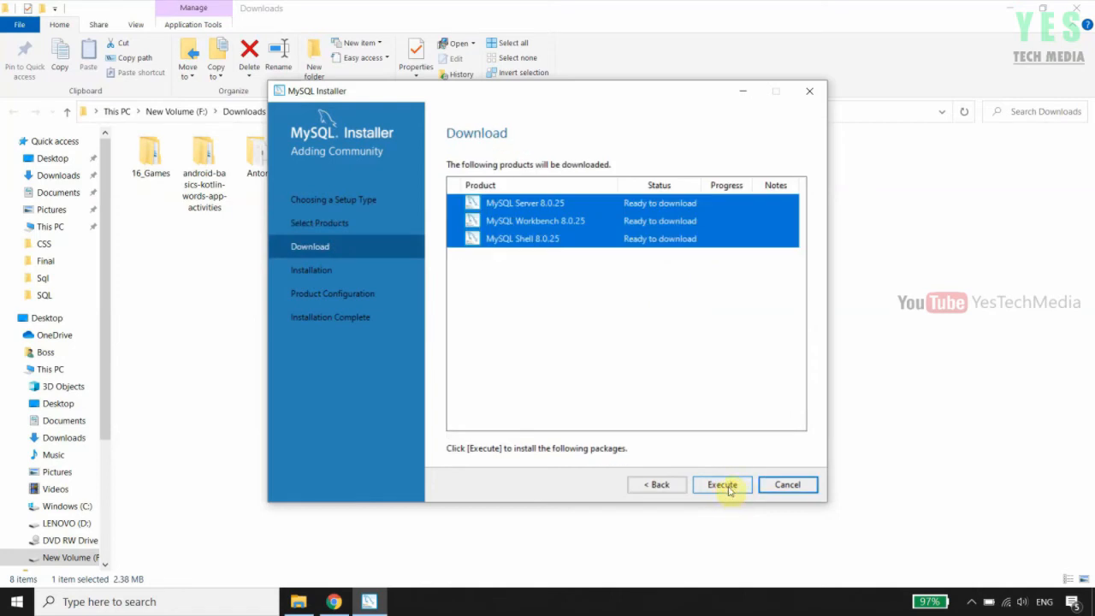
Download Server, Workbench and Shell 8.0.25, then continue to the Installation page
left_click(729, 488)
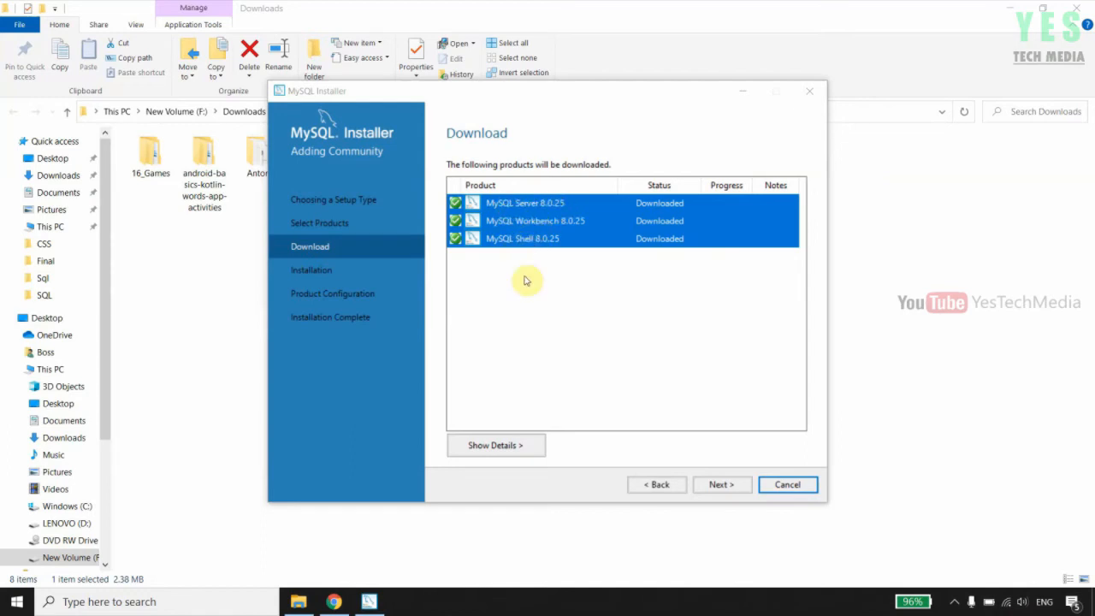
left_click(727, 487)
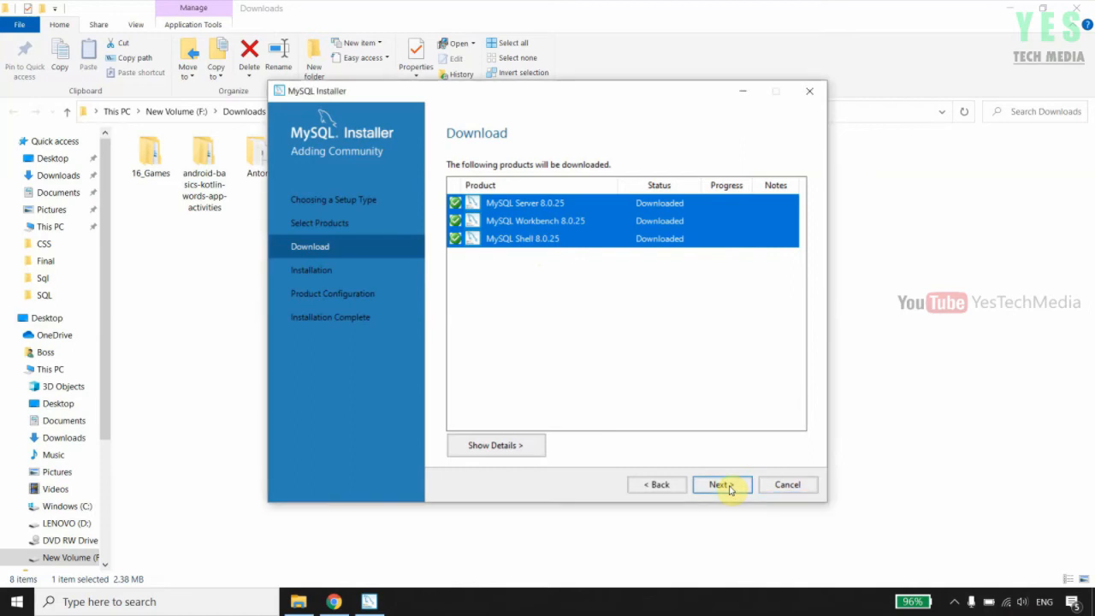
left_click(730, 488)
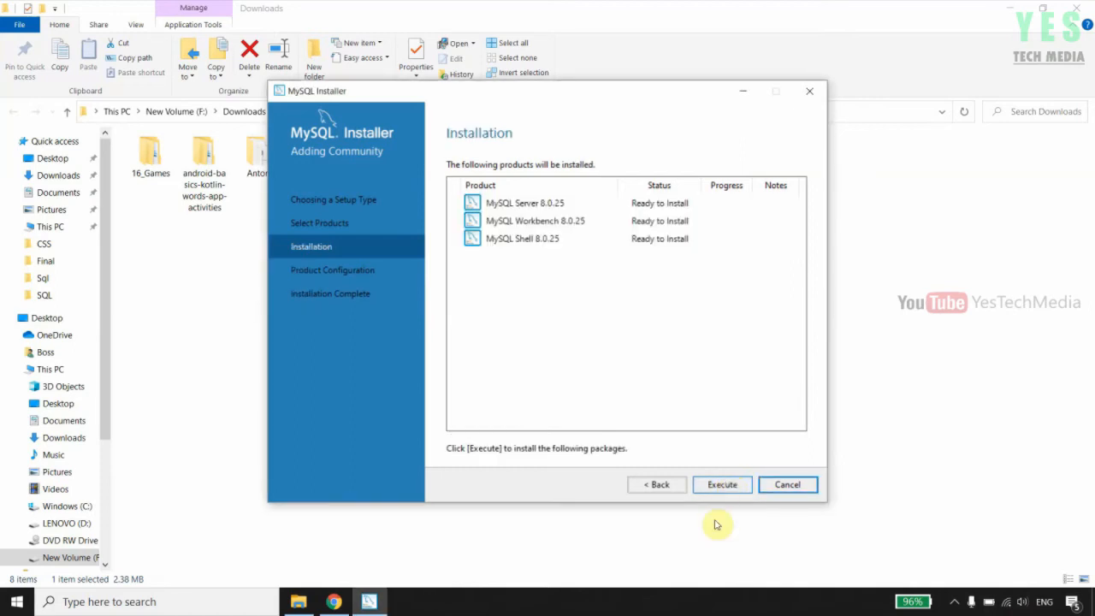
Install the three 8.0.25 products and proceed to Product Configuration
left_click(724, 487)
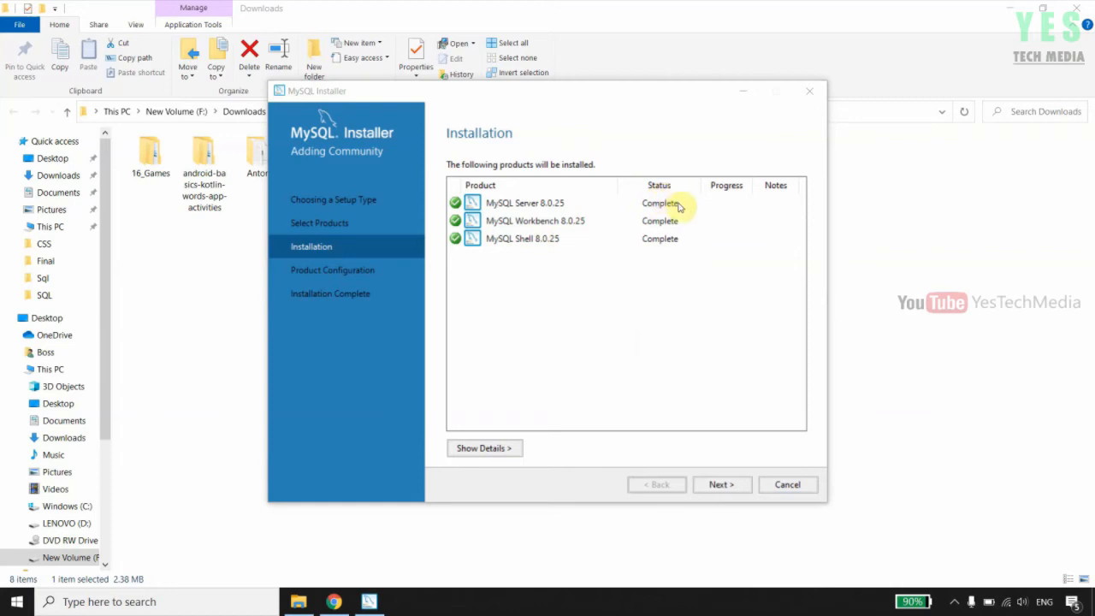
left_click(725, 487)
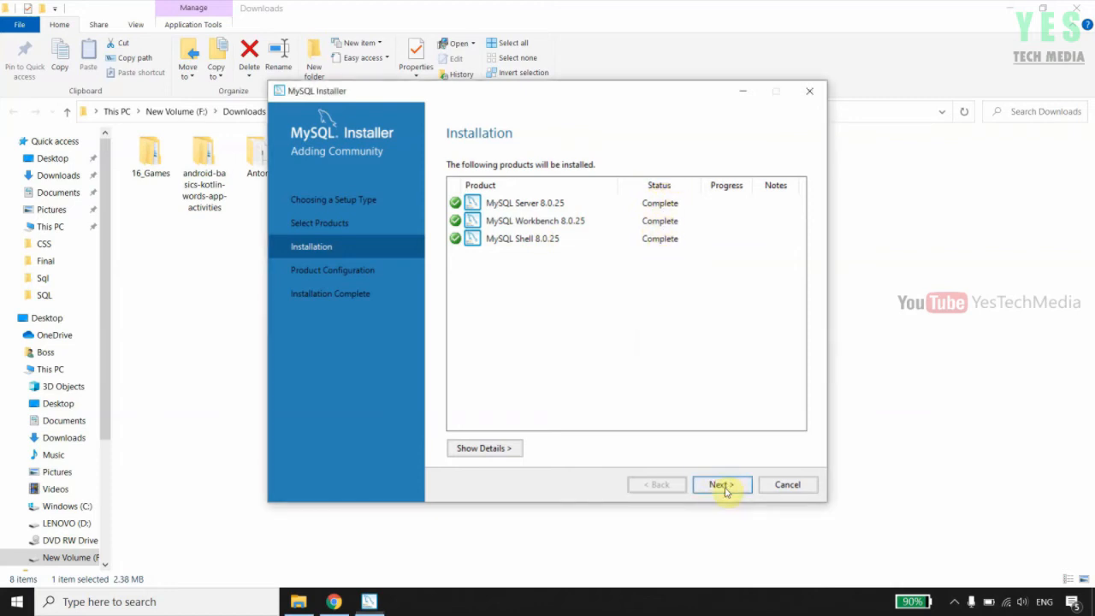
left_click(723, 485)
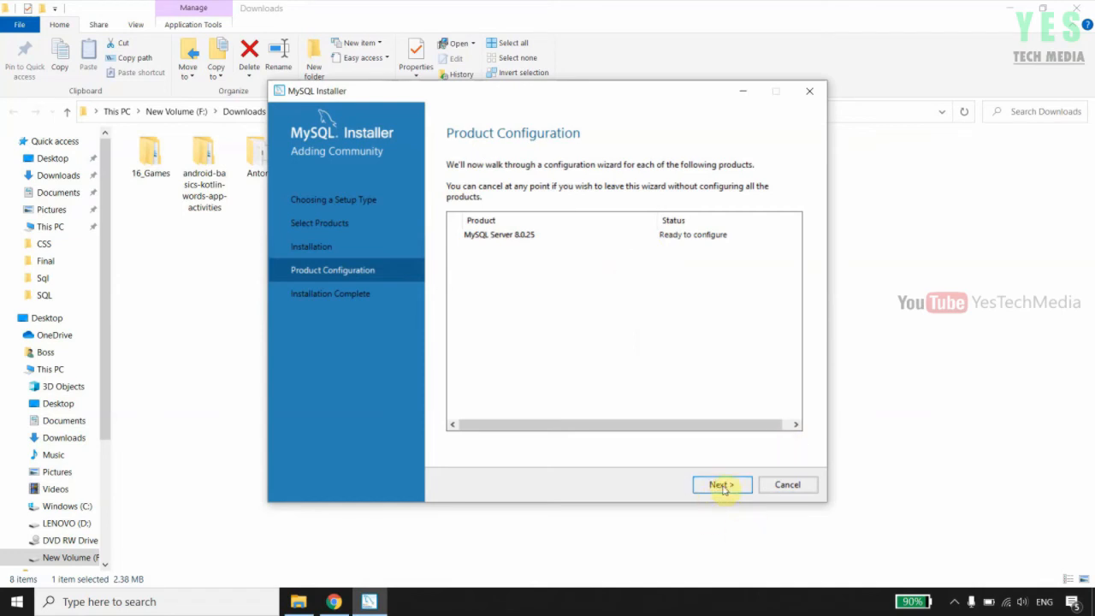
Keep Development Computer on port 3306 and strong password encryption, reaching Accounts and Roles
left_click(704, 465)
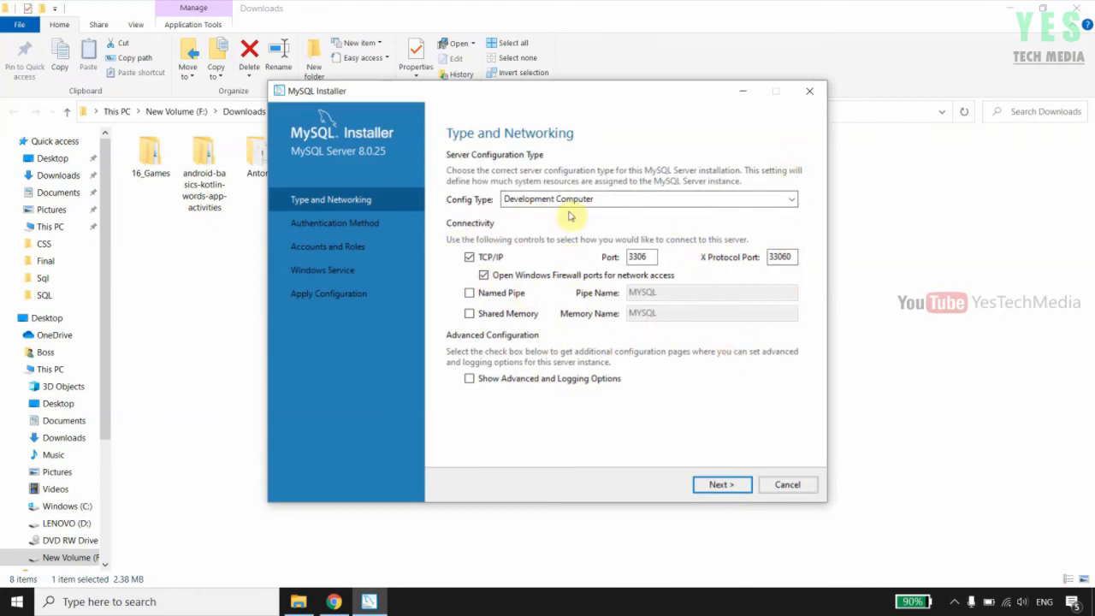
left_click(733, 486)
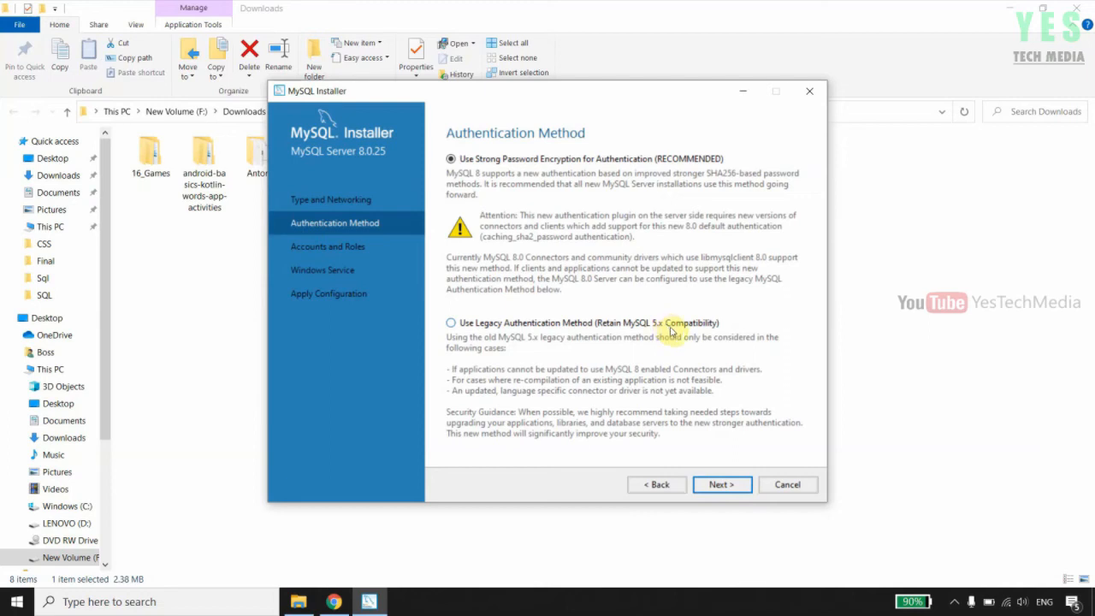
left_click(720, 486)
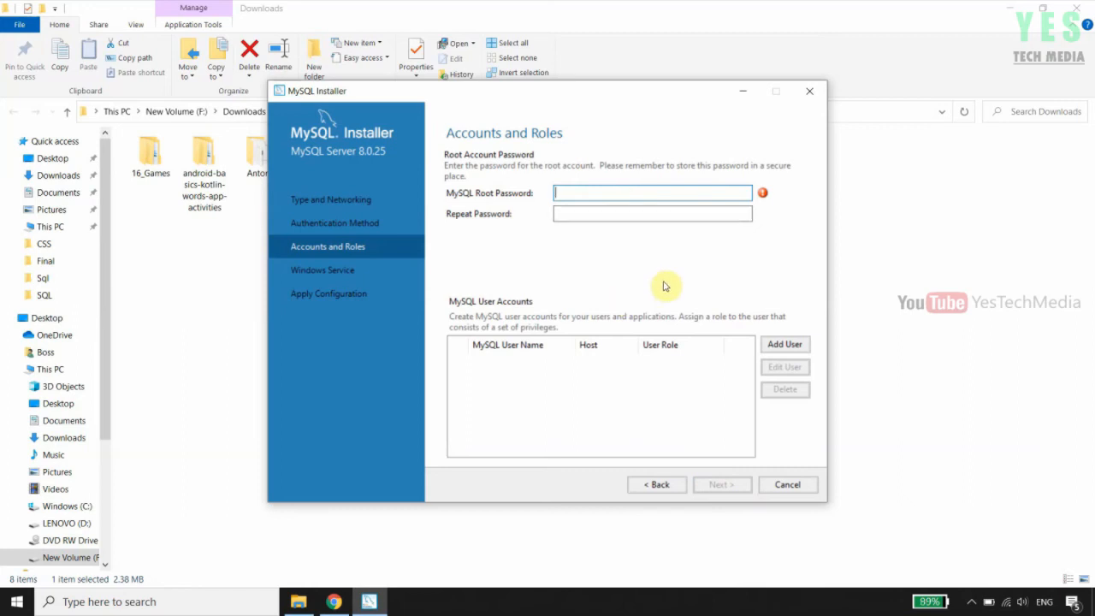
Enter and repeat the root account password, then accept the default MySQL80 Windows service
type("123456")
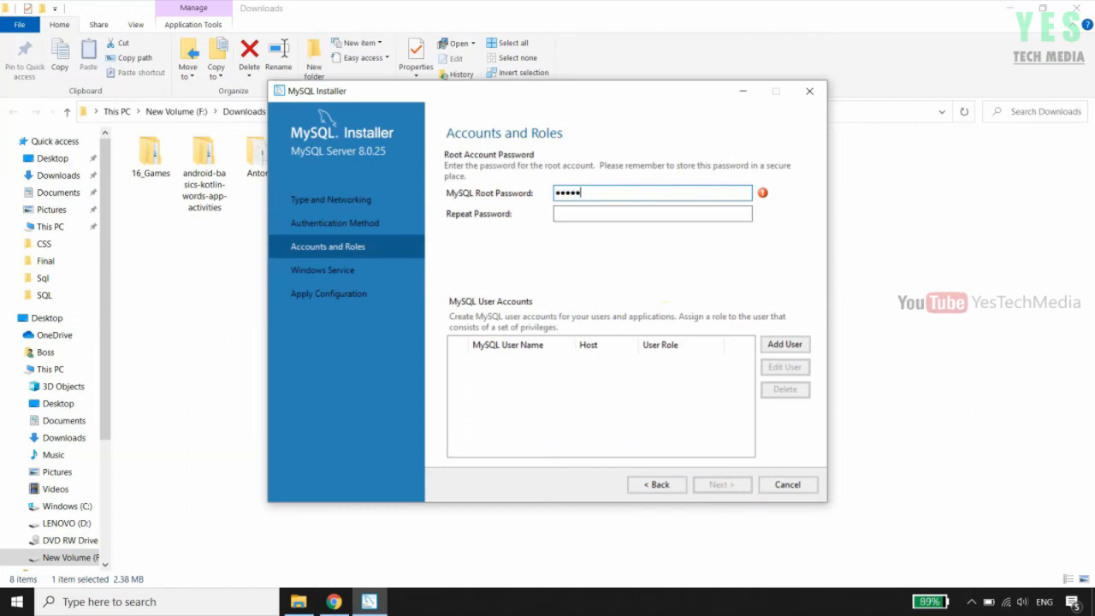
type("7")
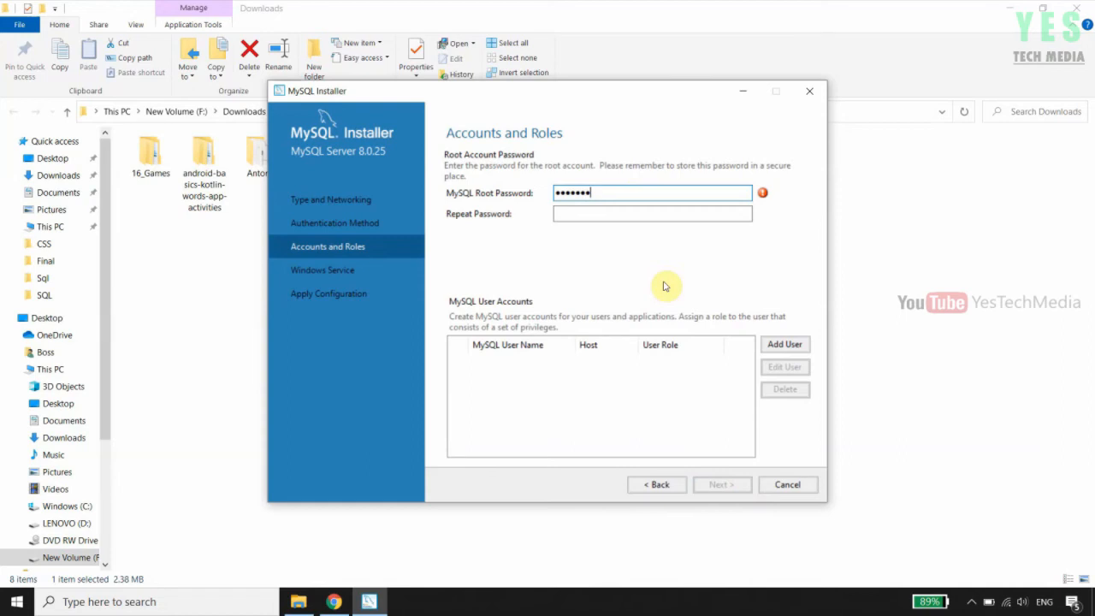
type("89012")
key("Tab")
type("12345678")
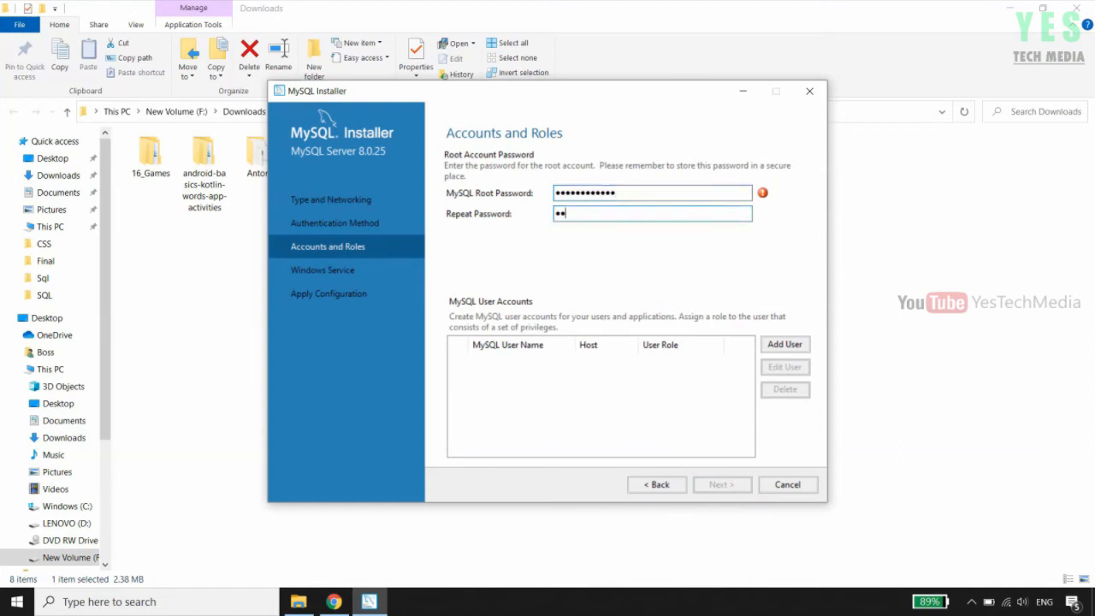
type("9012")
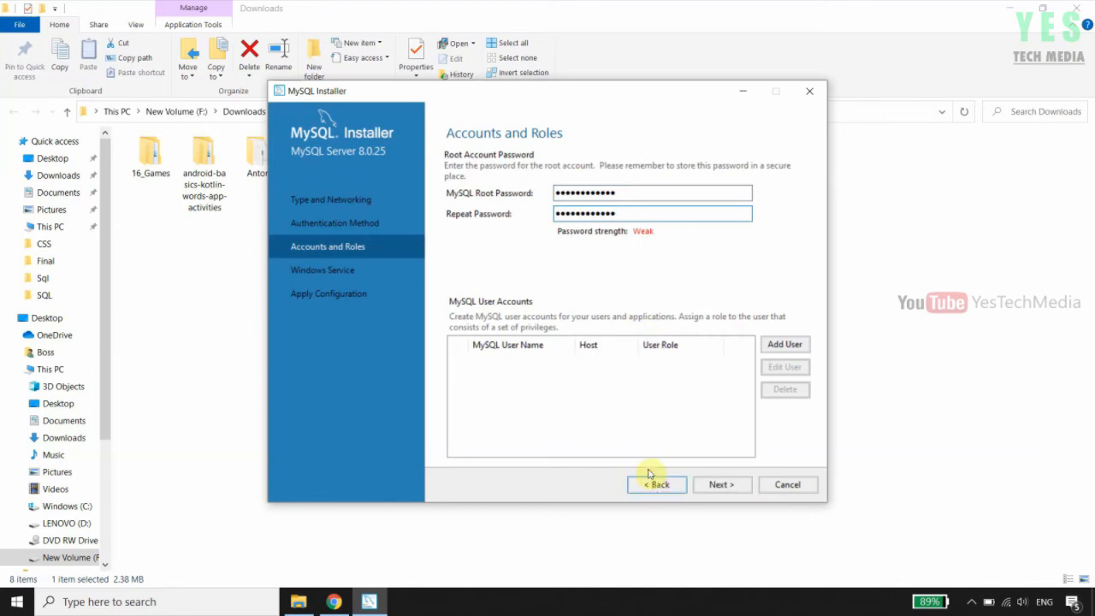
left_click(721, 485)
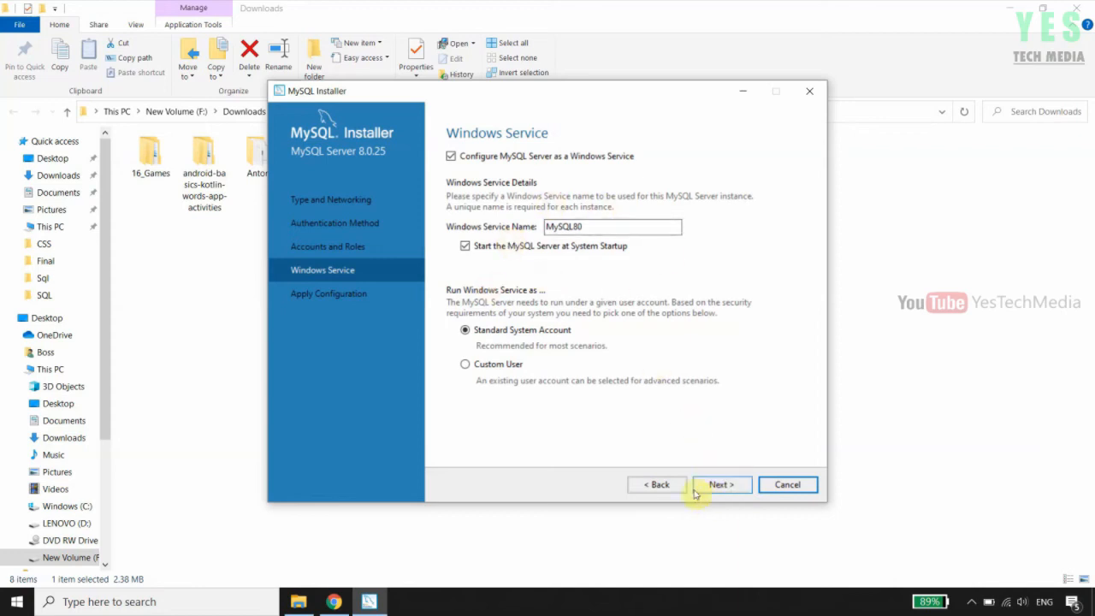
left_click(722, 485)
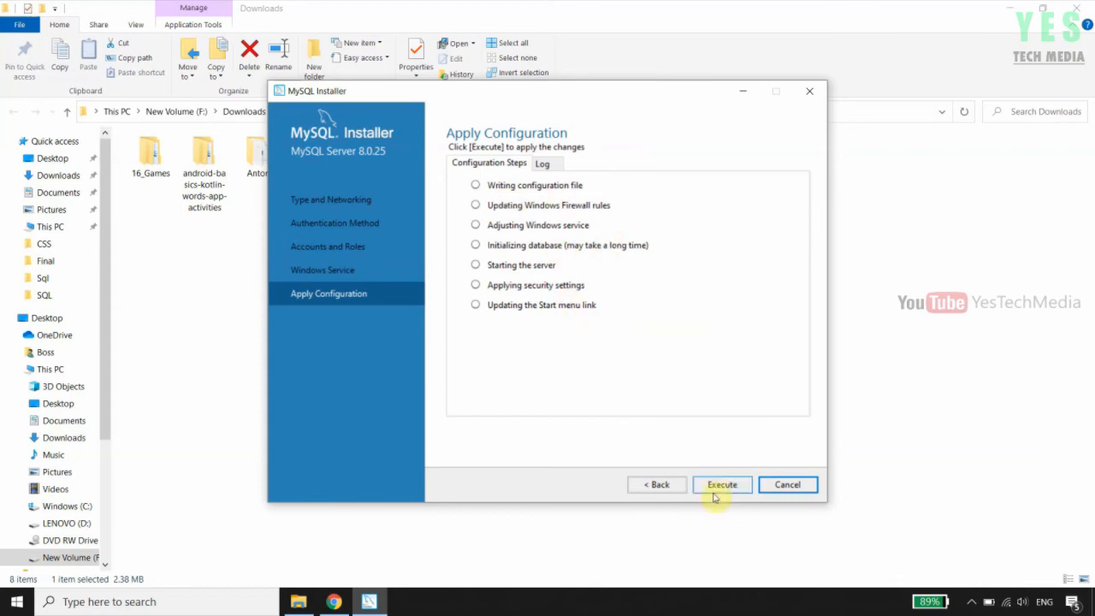
Execute the MySQL Server 8.0.25 configuration steps, then finish setup to launch Workbench and Shell
left_click(723, 486)
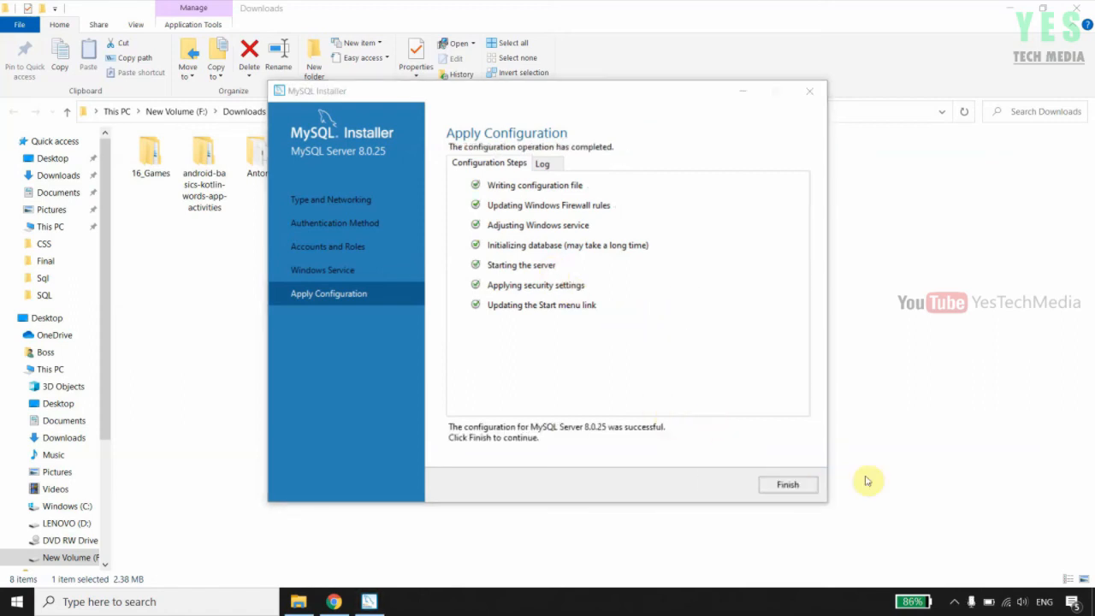
left_click(787, 485)
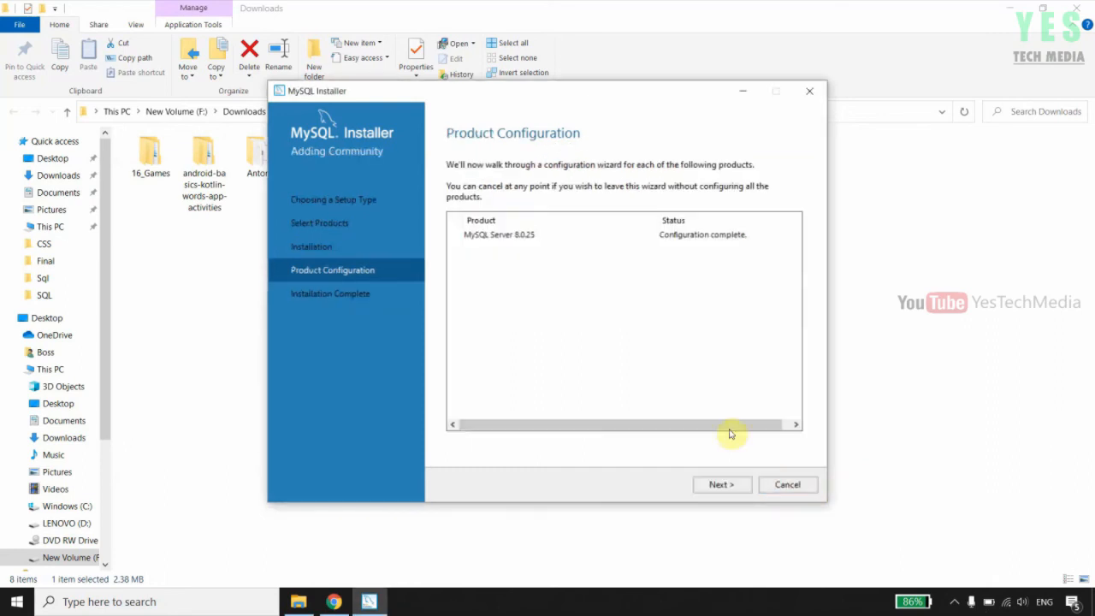
left_click(721, 486)
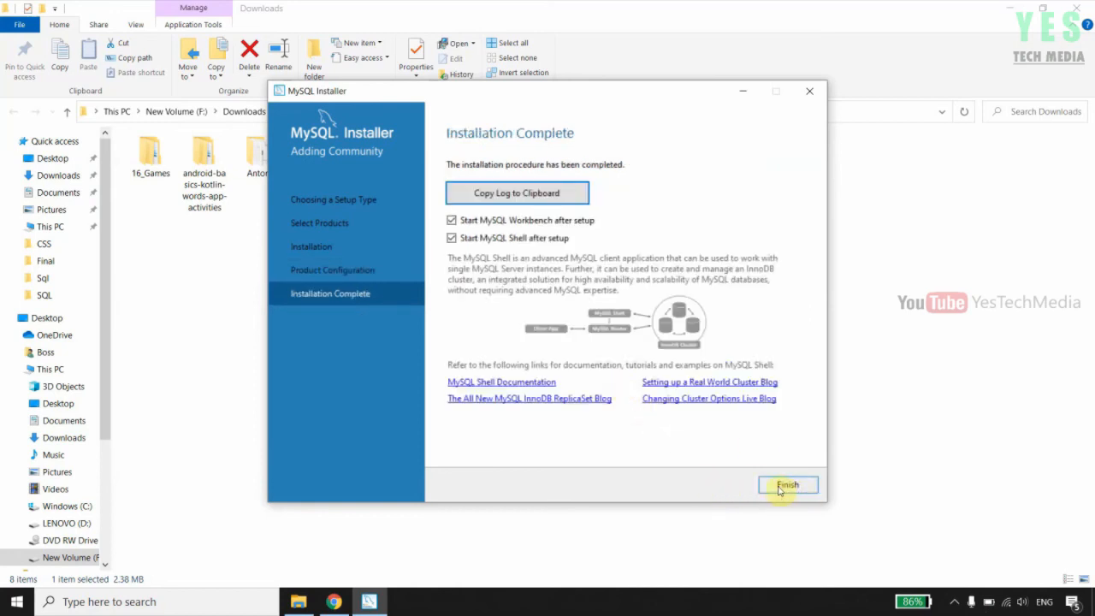
left_click(783, 488)
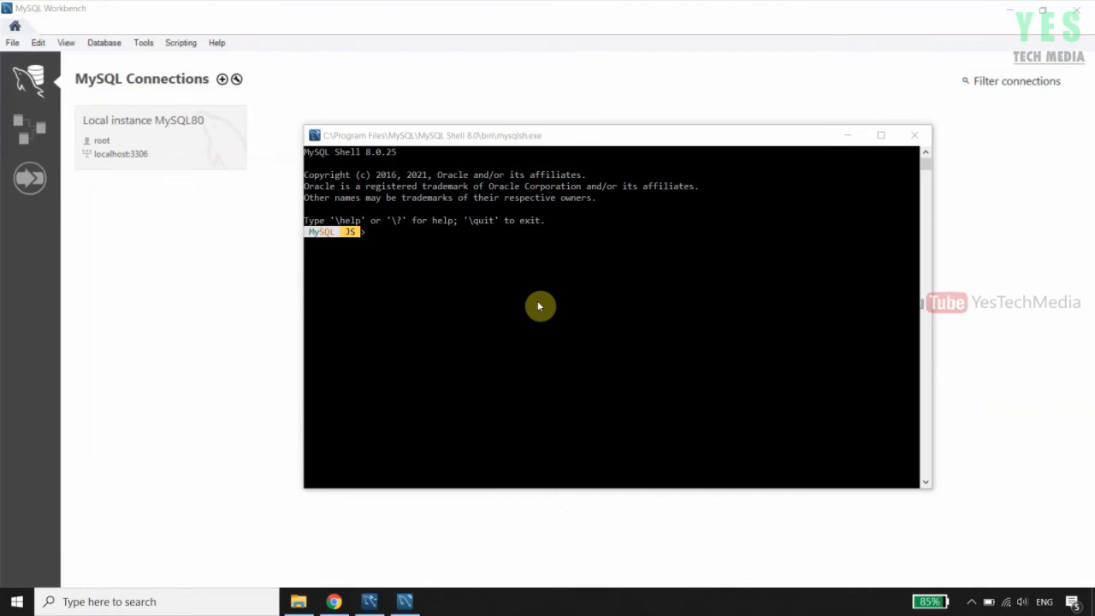
Switch between the MySQL Shell console and Workbench, then close the mysqlsh.exe console window
left_click(387, 148)
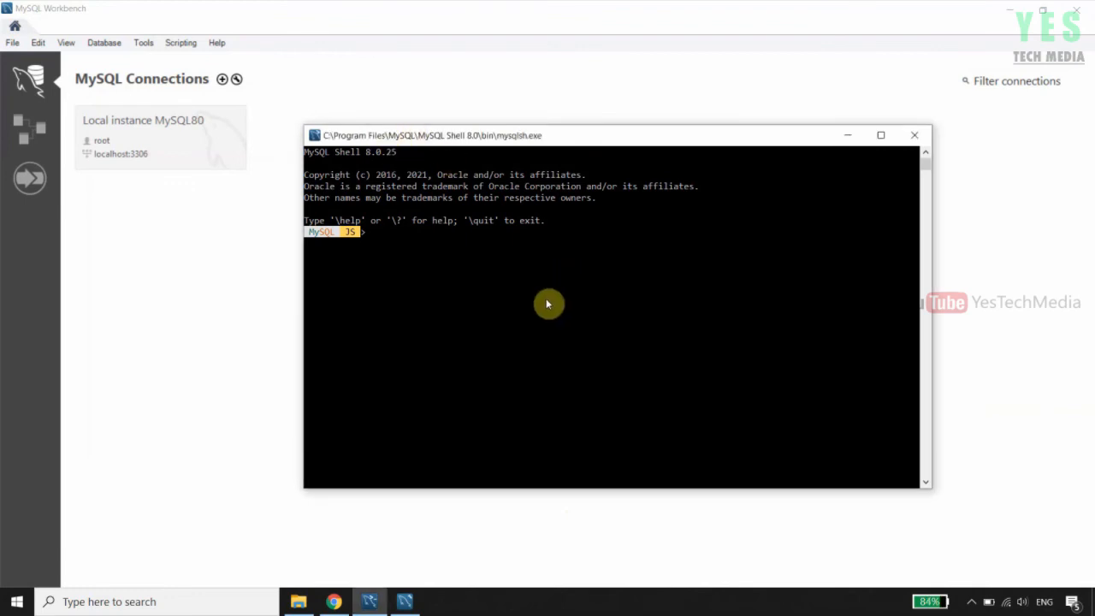
left_click(193, 8)
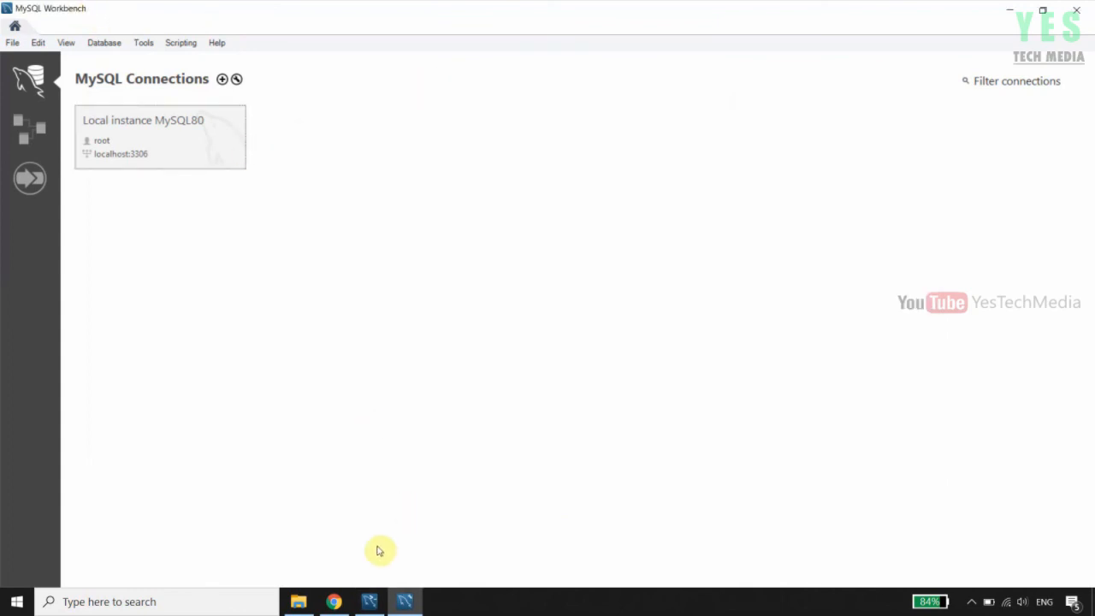
left_click(369, 601)
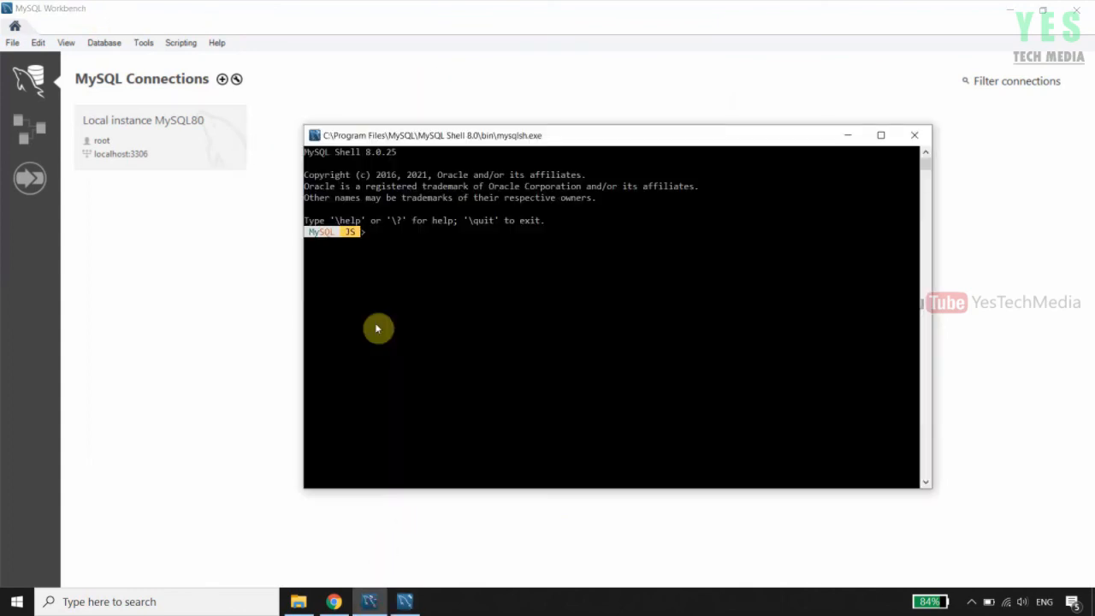
left_click(917, 138)
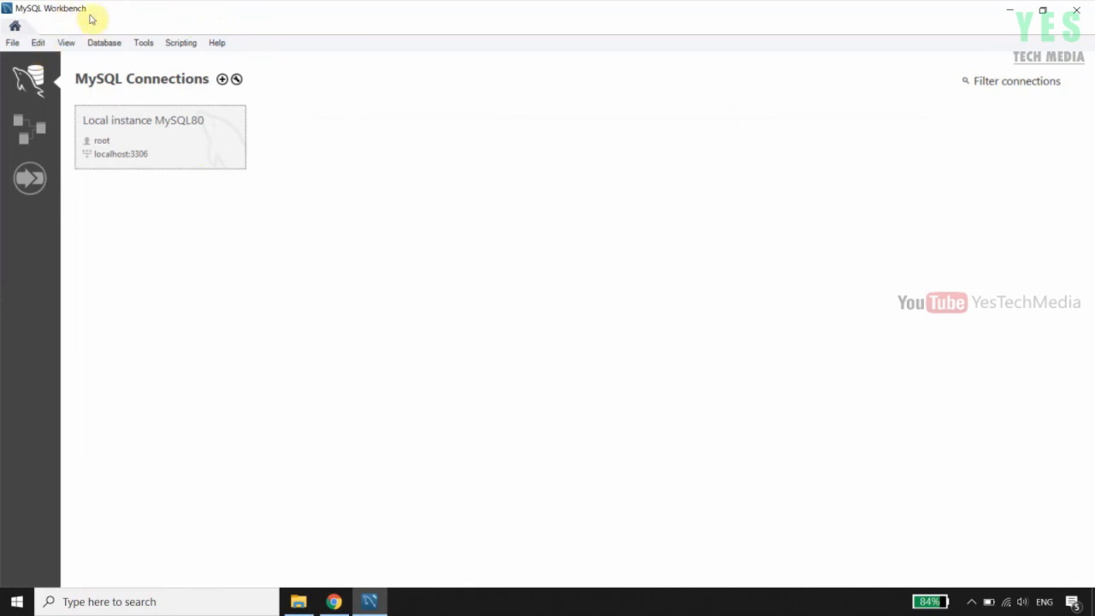
Open Local instance MySQL80, enter the root password, save it in the vault, and connect
left_click(180, 142)
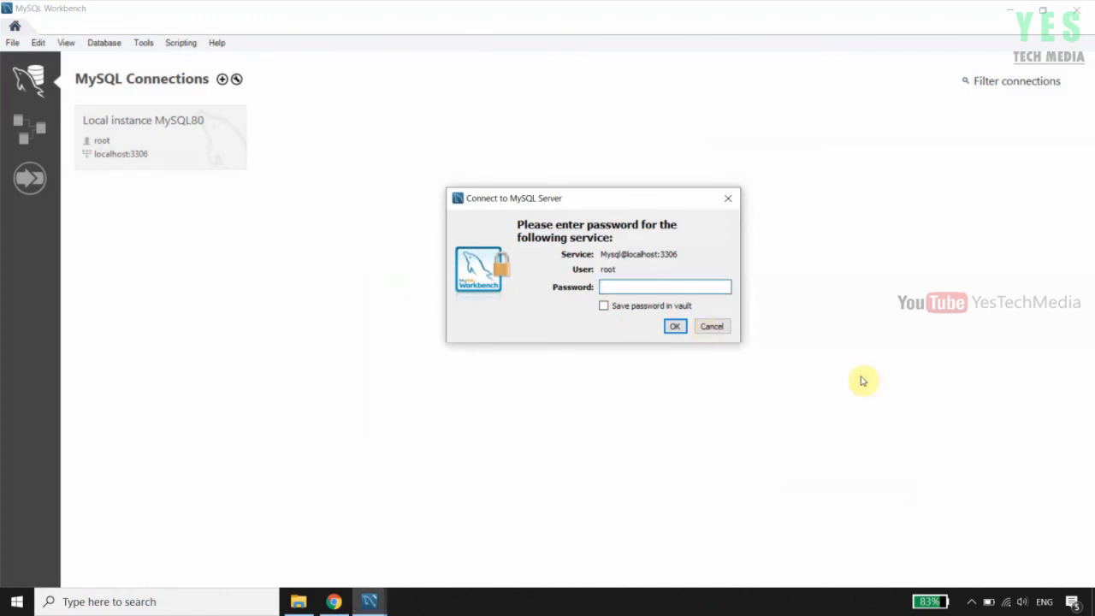
type("********")
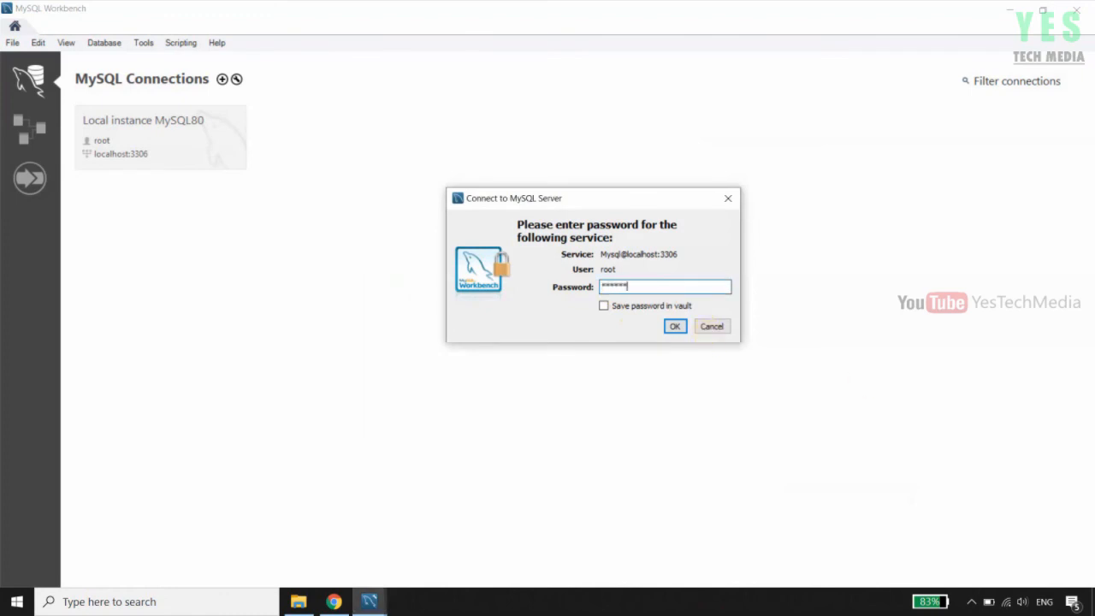
type("*****")
left_click(603, 306)
left_click(675, 326)
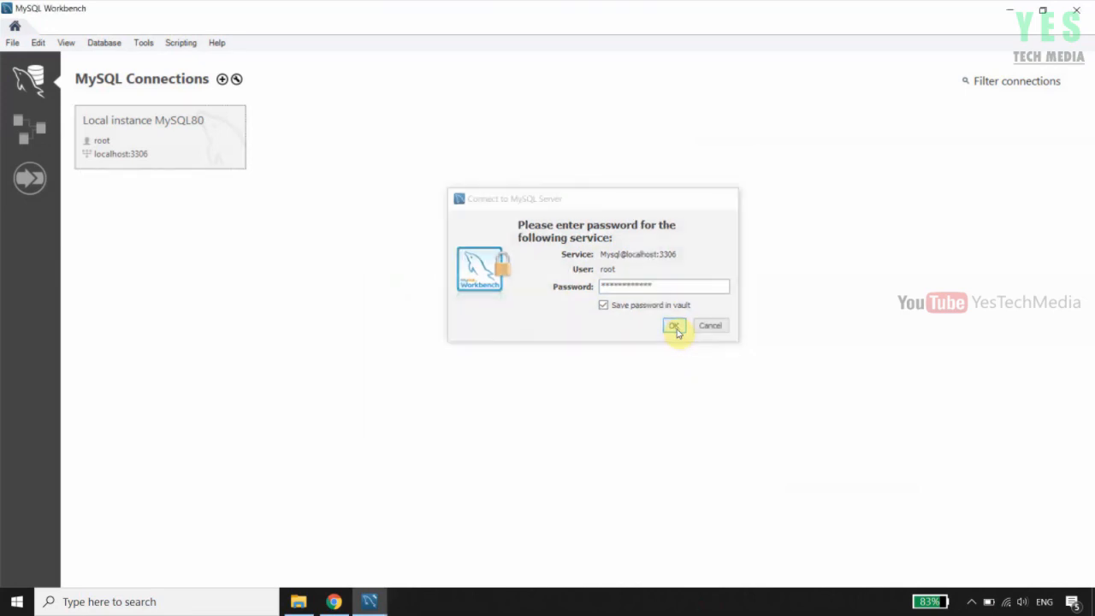